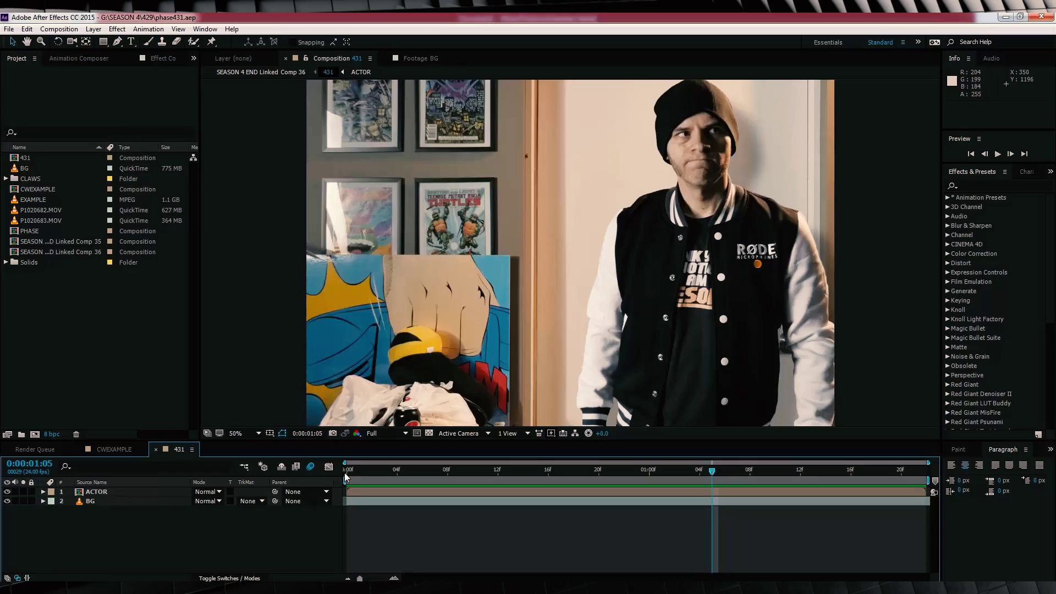
# Step: Play back the 431 composition from its first frame and stop the preview partway through
pyautogui.click(344, 473)
pyautogui.press('space')
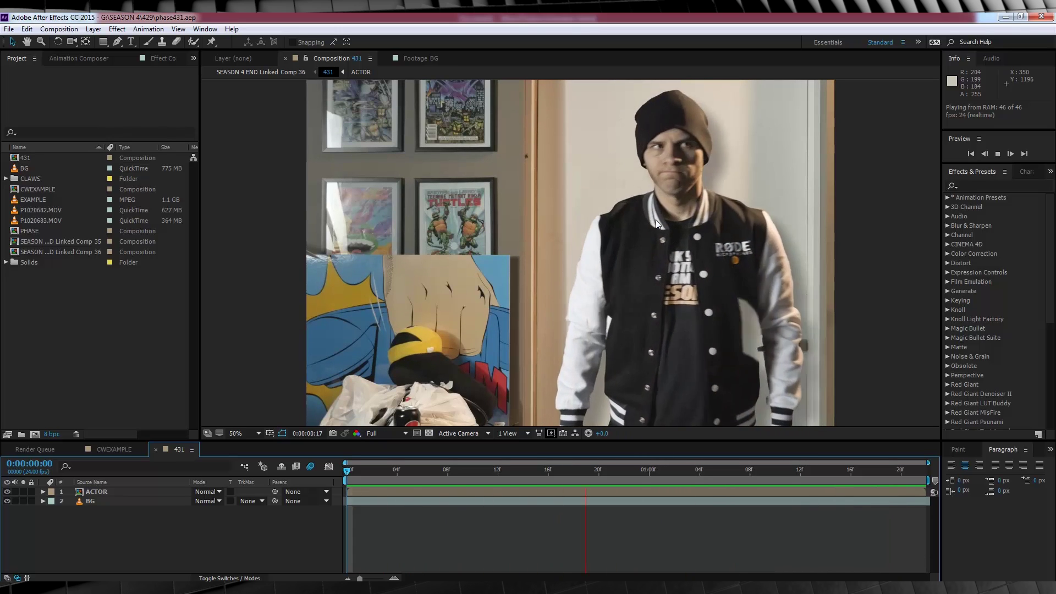
pyautogui.press('space')
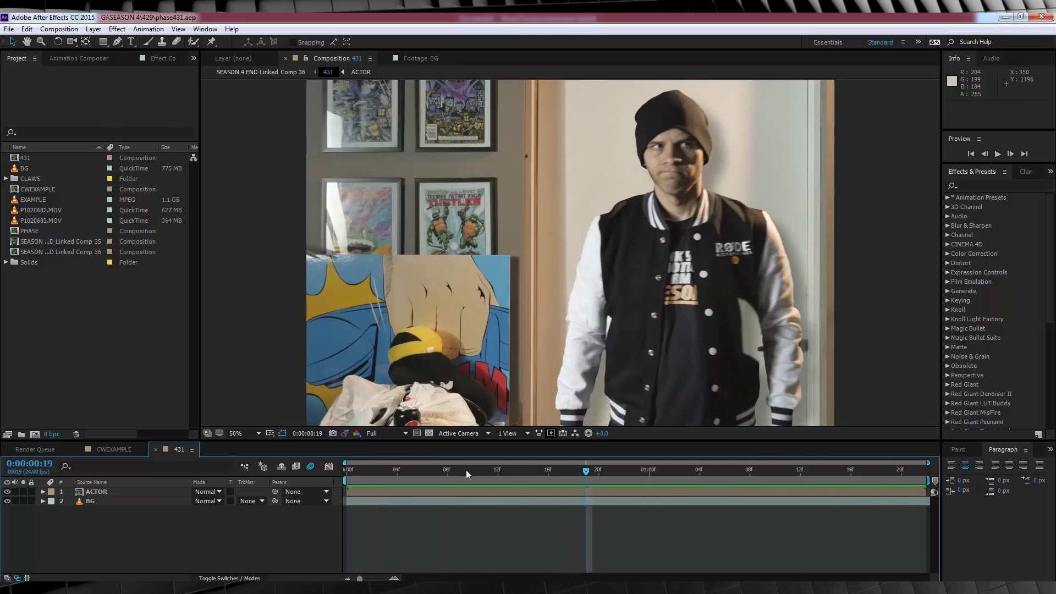
# Step: Select the ACTOR layer, go to frame 10, reveal its masks in the timeline and expand Mask 3's properties
pyautogui.click(422, 470)
pyautogui.click(132, 492)
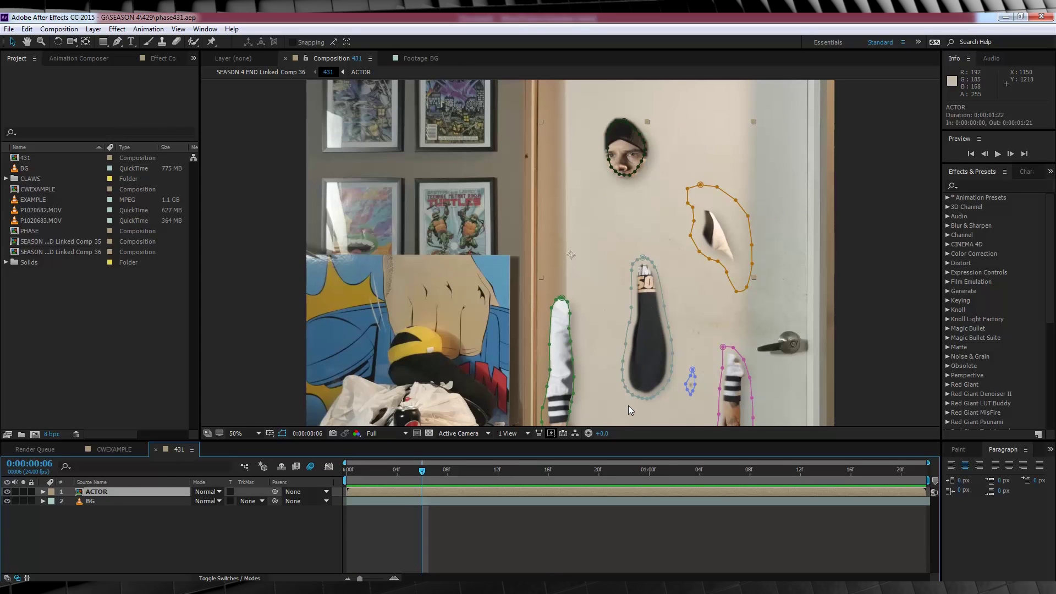
pyautogui.moveTo(421, 471); pyautogui.dragTo(472, 471)
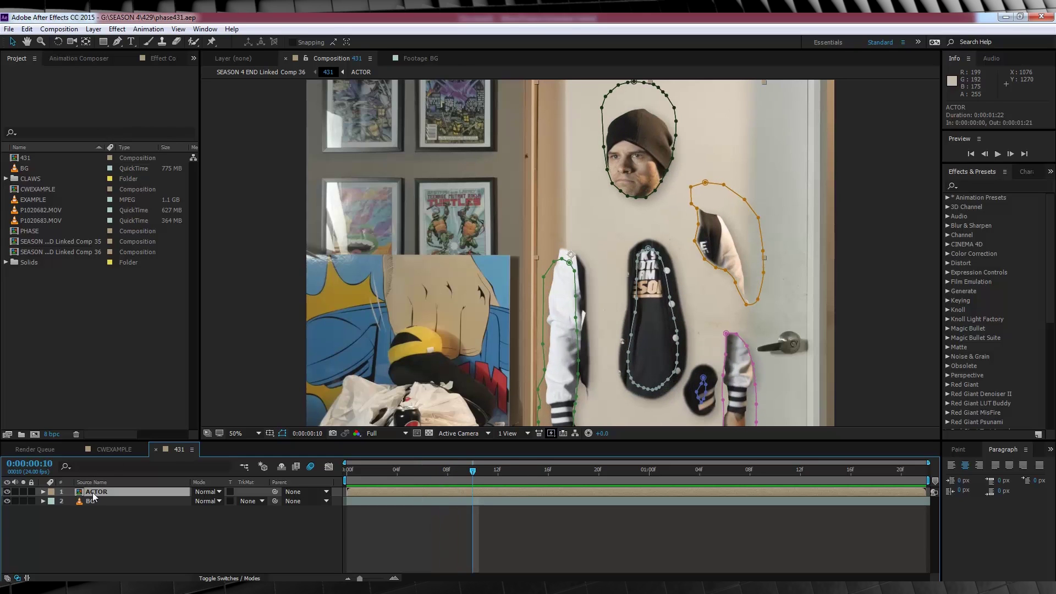
pyautogui.press('m')
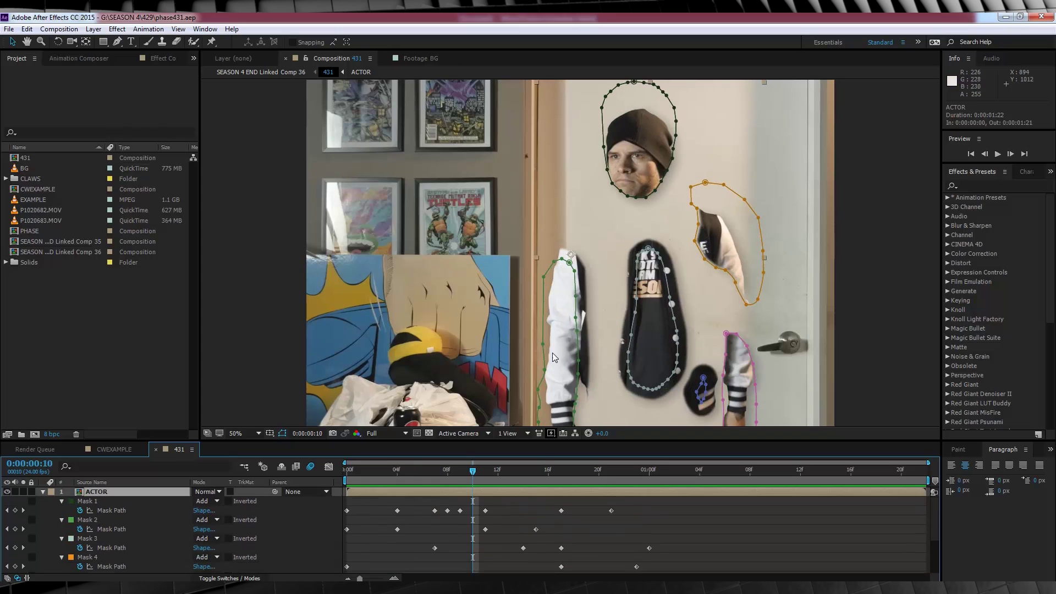
pyautogui.click(61, 539)
pyautogui.scroll(-2, 62, 539)
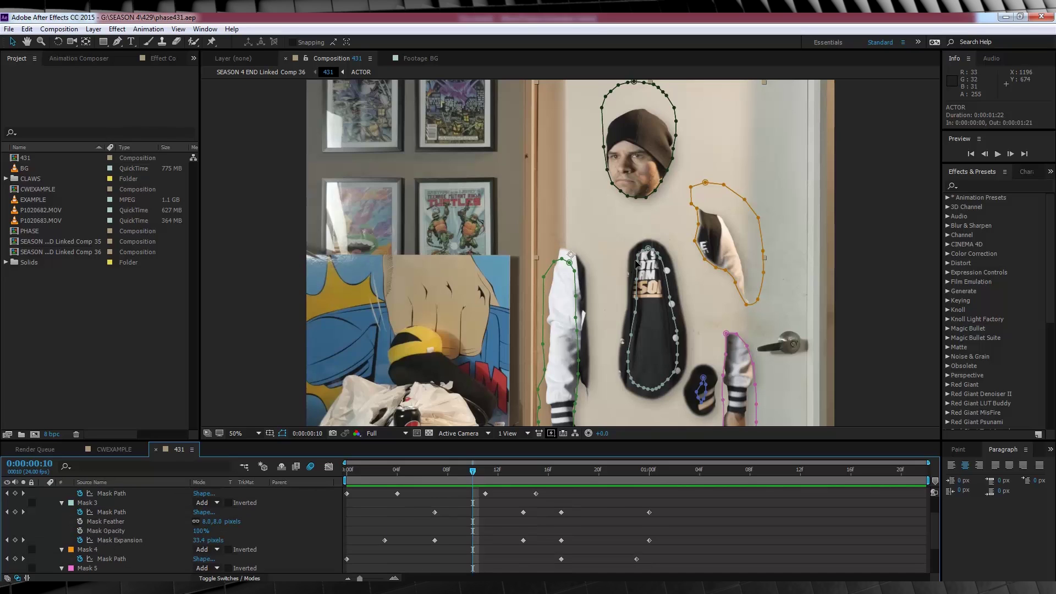
# Step: Try raising Mask 3's Mask Expansion to 77.4 pixels at frame 10, and undo the changes
pyautogui.moveTo(202, 540); pyautogui.dragTo(218, 541)
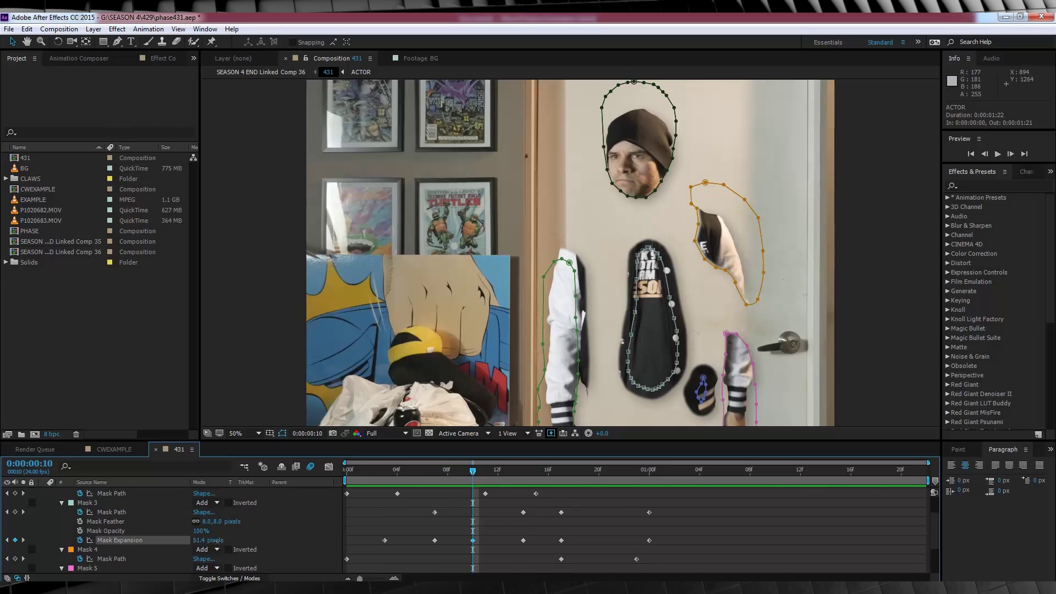
pyautogui.moveTo(293, 542); pyautogui.dragTo(115, 539)
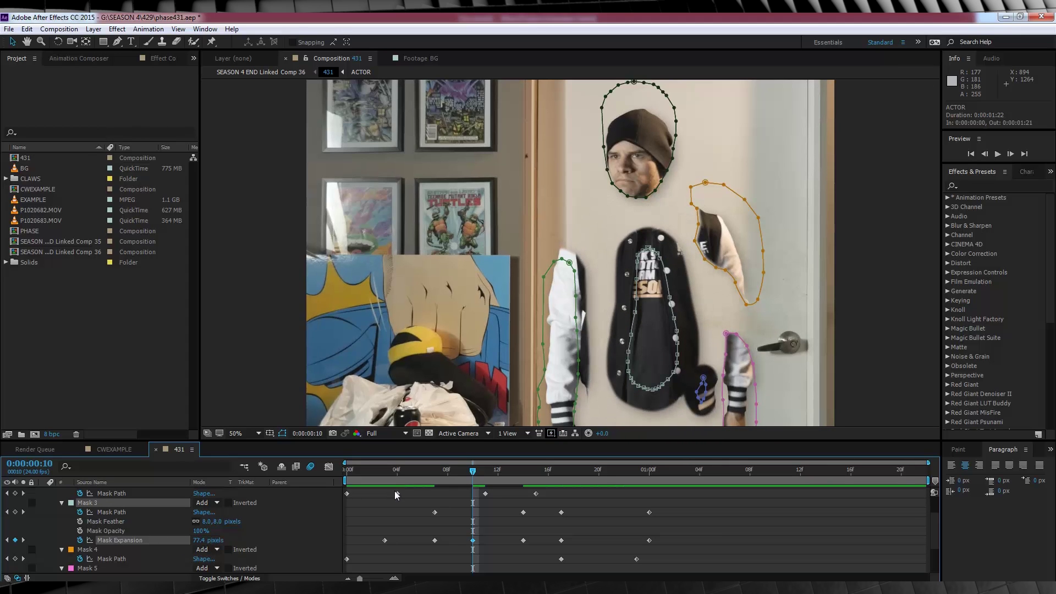
pyautogui.hotkey('ctrl', 'z')
pyautogui.hotkey('ctrl', 'z')
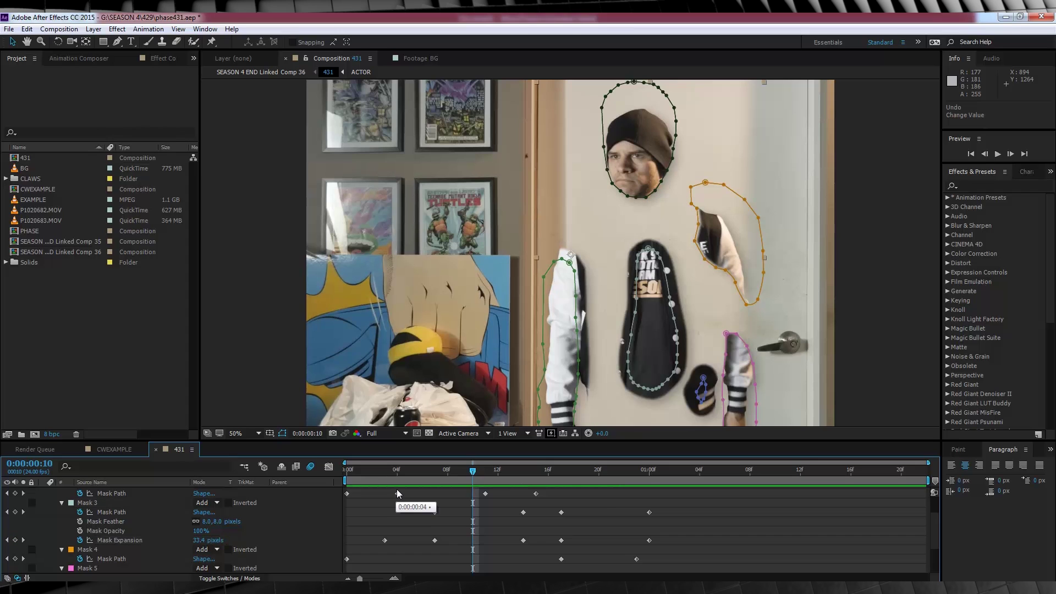
# Step: Check the masks at frame 16, collapse the ACTOR layer's properties and deselect the layer
pyautogui.moveTo(465, 471); pyautogui.dragTo(555, 476)
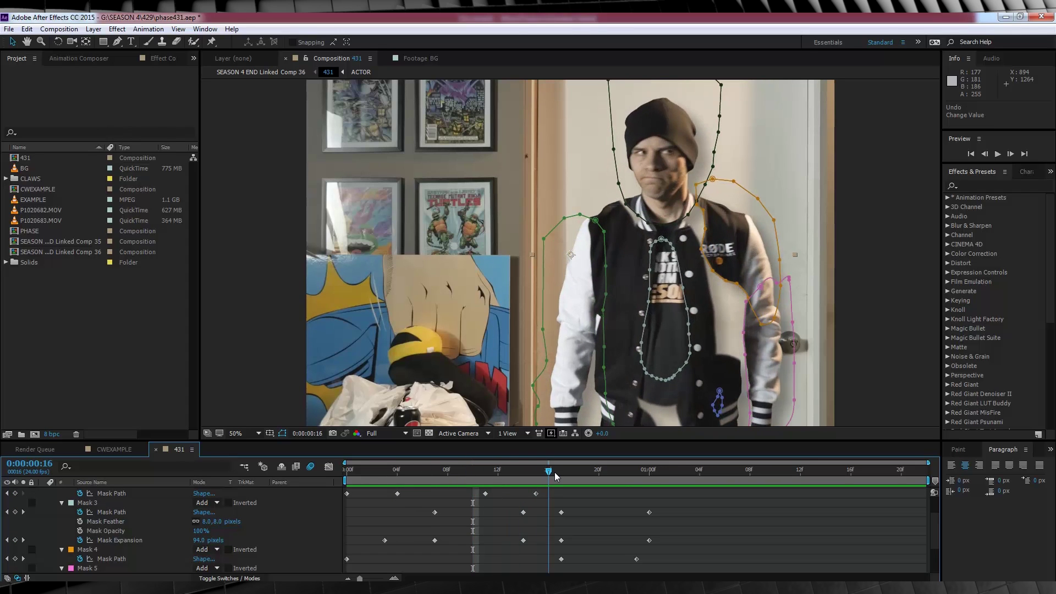
pyautogui.scroll(2, 148, 522)
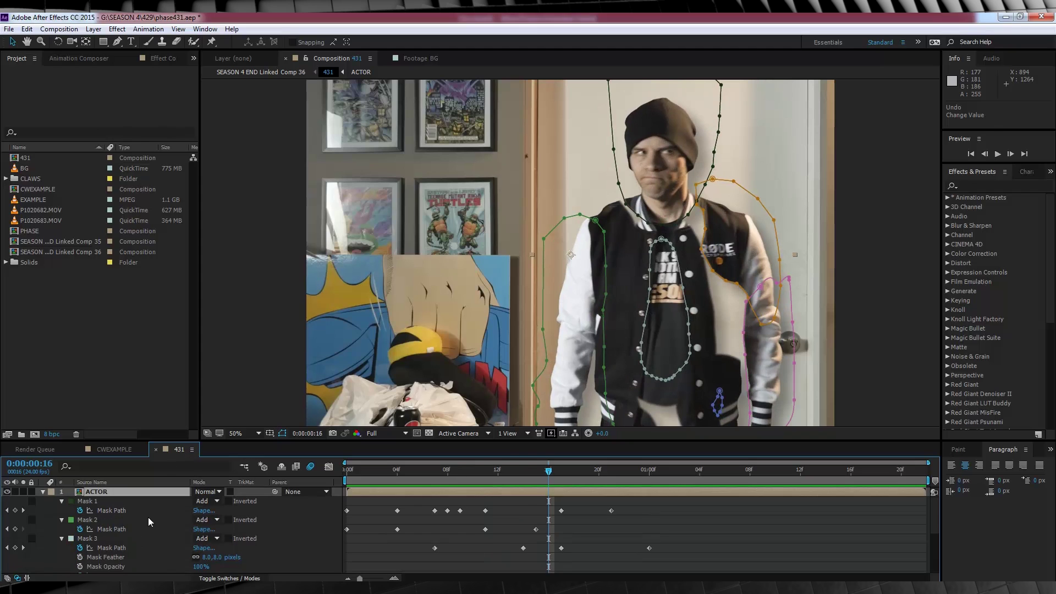
pyautogui.press('u')
pyautogui.click(158, 523)
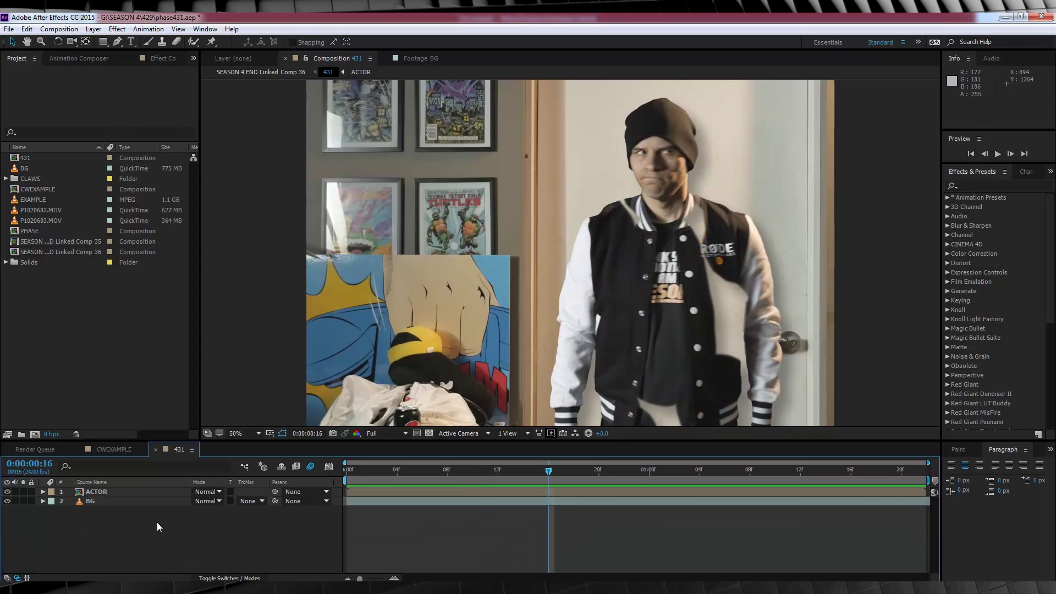
# Step: Open the CWEXAMPLE composition and play the reference clip twice to study the phasing effect
pyautogui.click(114, 449)
pyautogui.click(344, 471)
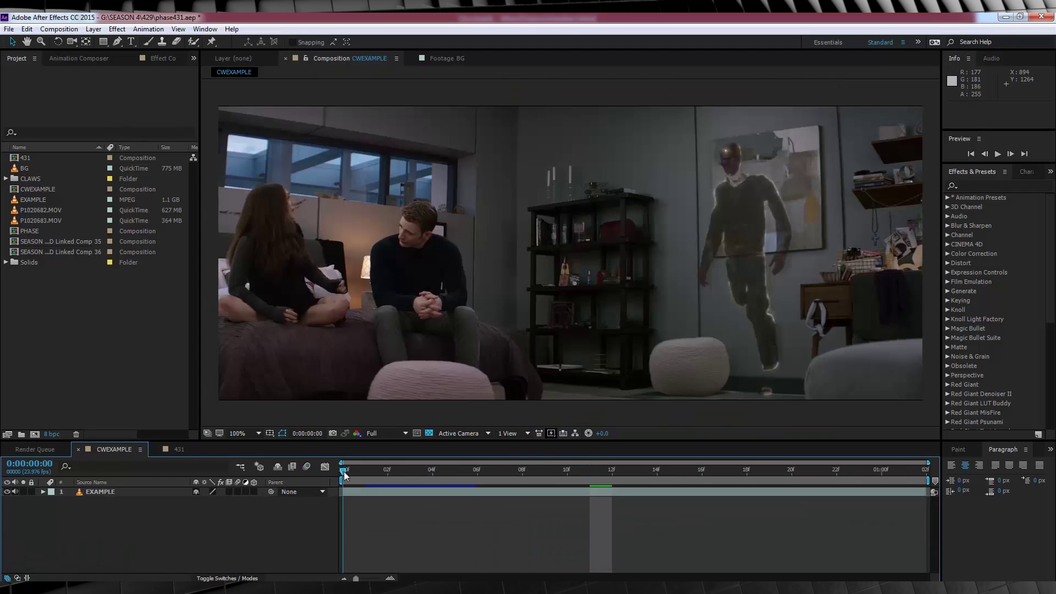
pyautogui.press('space')
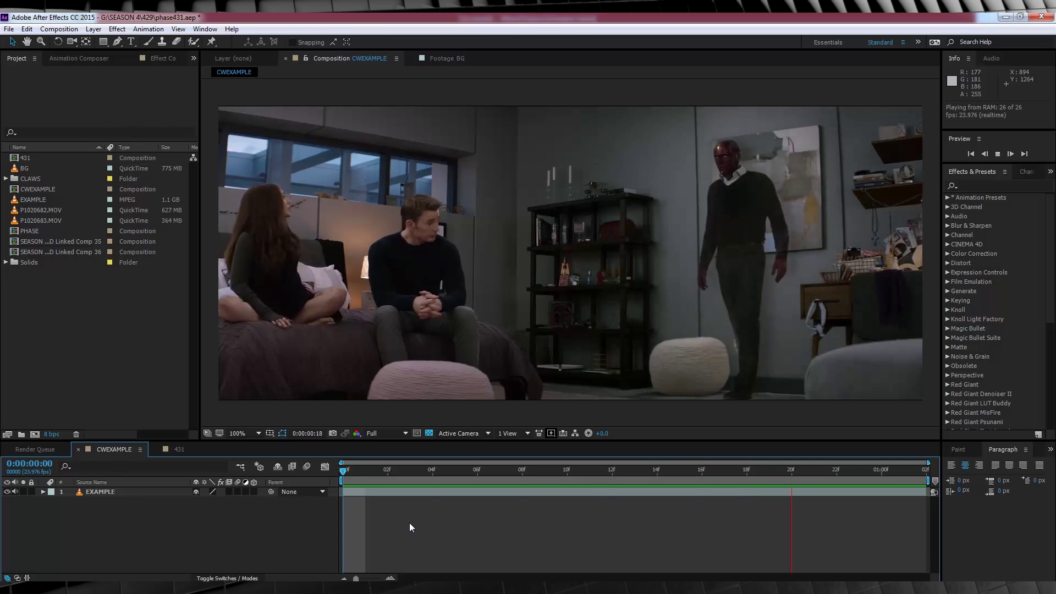
pyautogui.press('space')
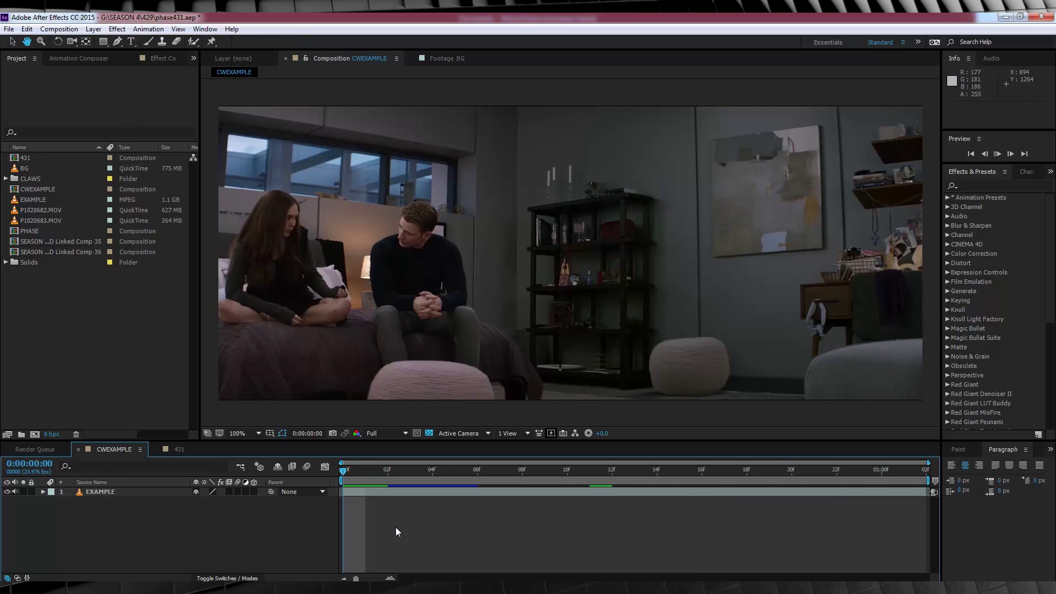
pyautogui.press('space')
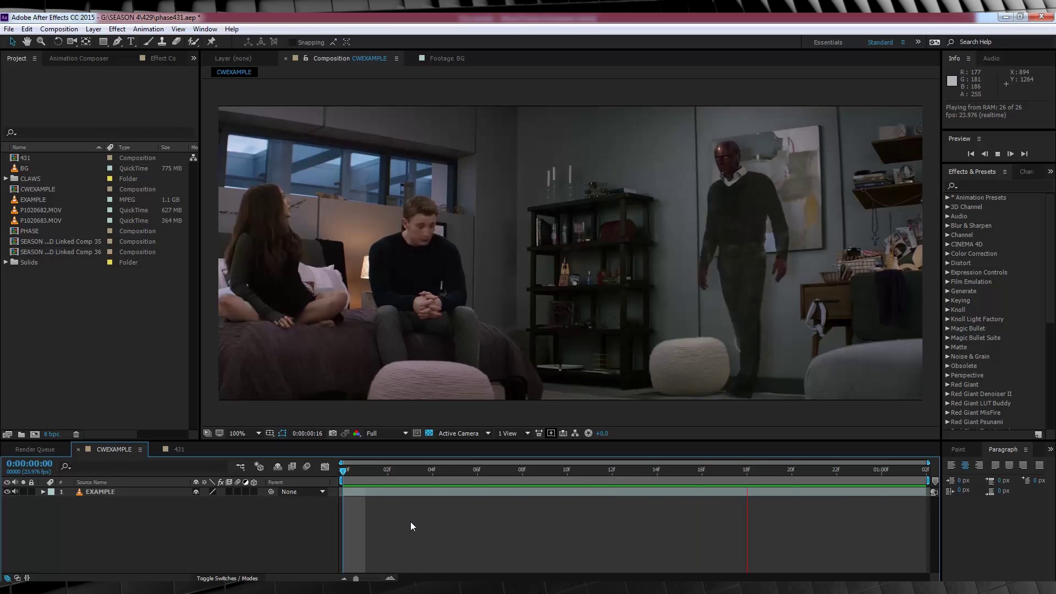
pyautogui.press('h')
pyautogui.press('space')
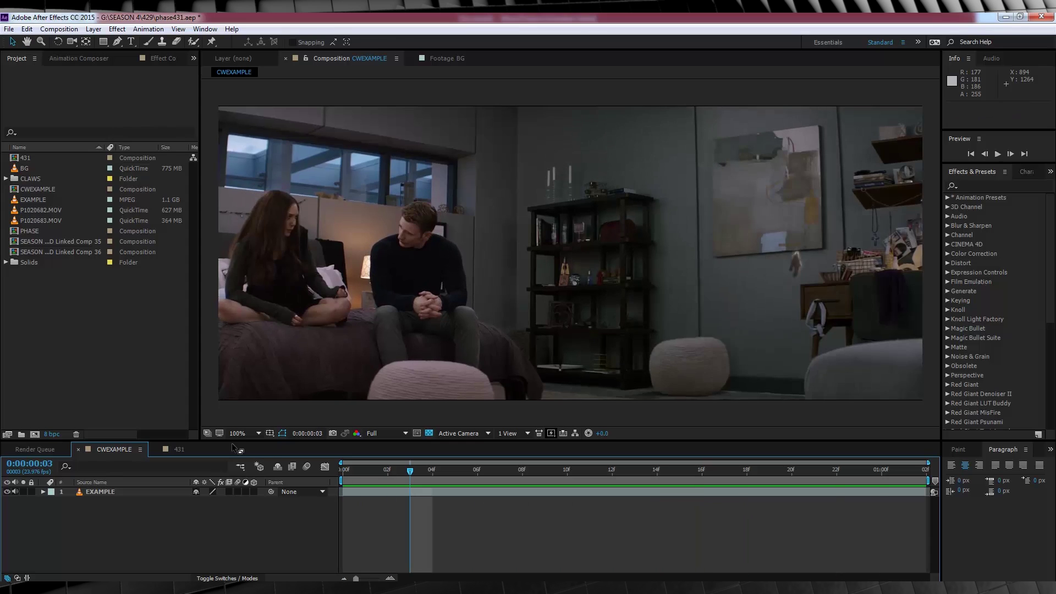
# Step: Auto-trace the ACTOR layer in composition 431 over the whole work area, using the Alpha channel and applying the result to a new layer
pyautogui.click(180, 448)
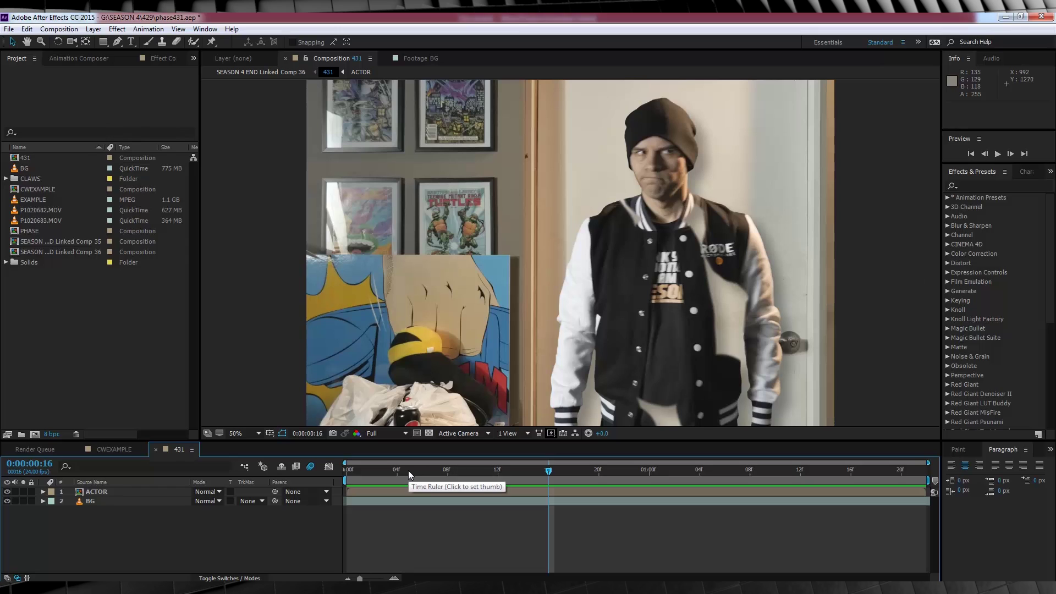
pyautogui.moveTo(378, 467); pyautogui.dragTo(332, 467)
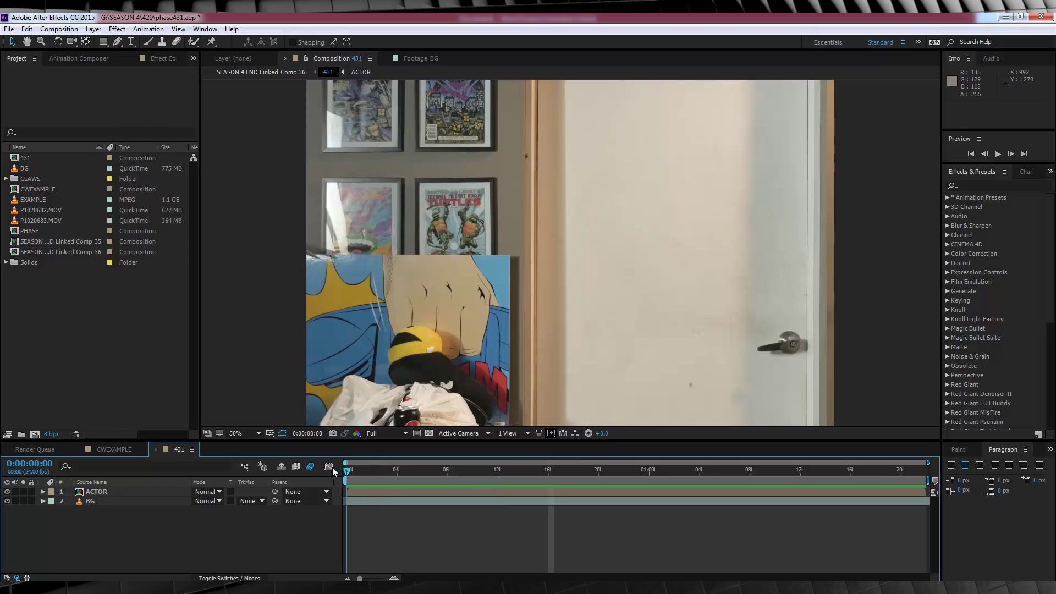
pyautogui.click(96, 491)
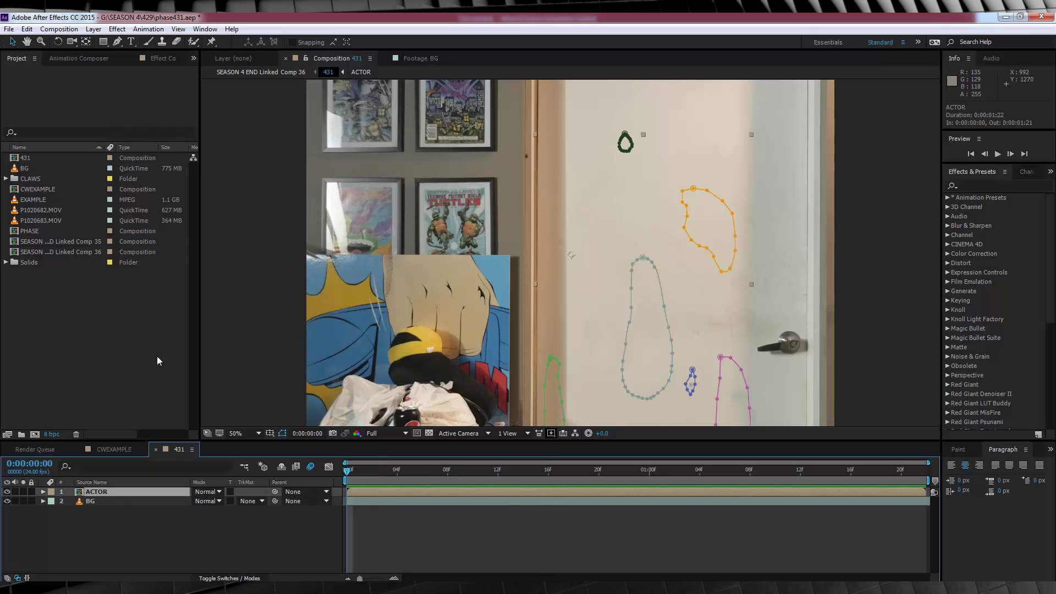
pyautogui.click(93, 29)
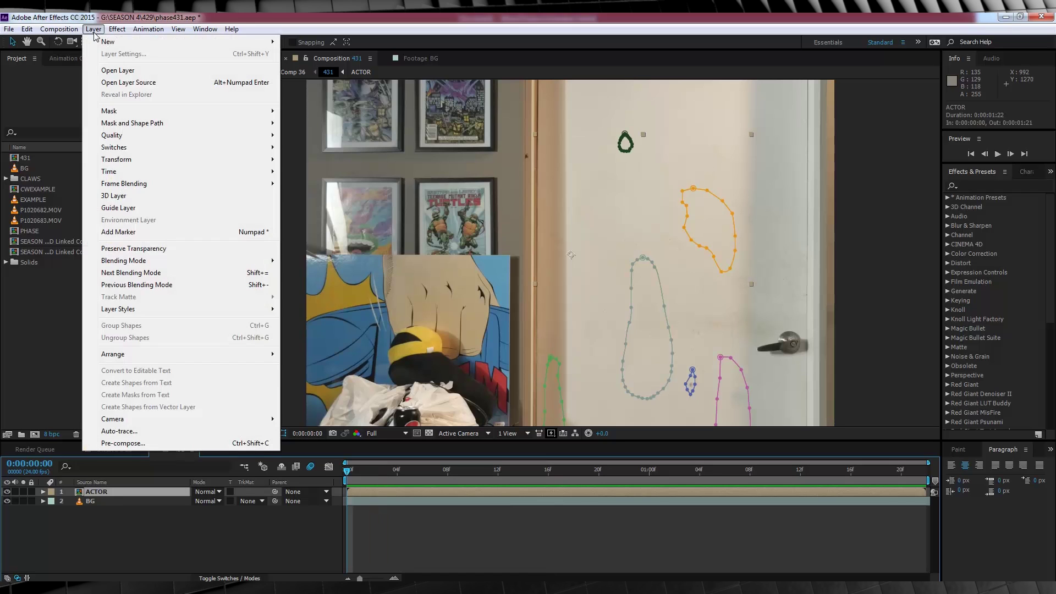
pyautogui.click(119, 430)
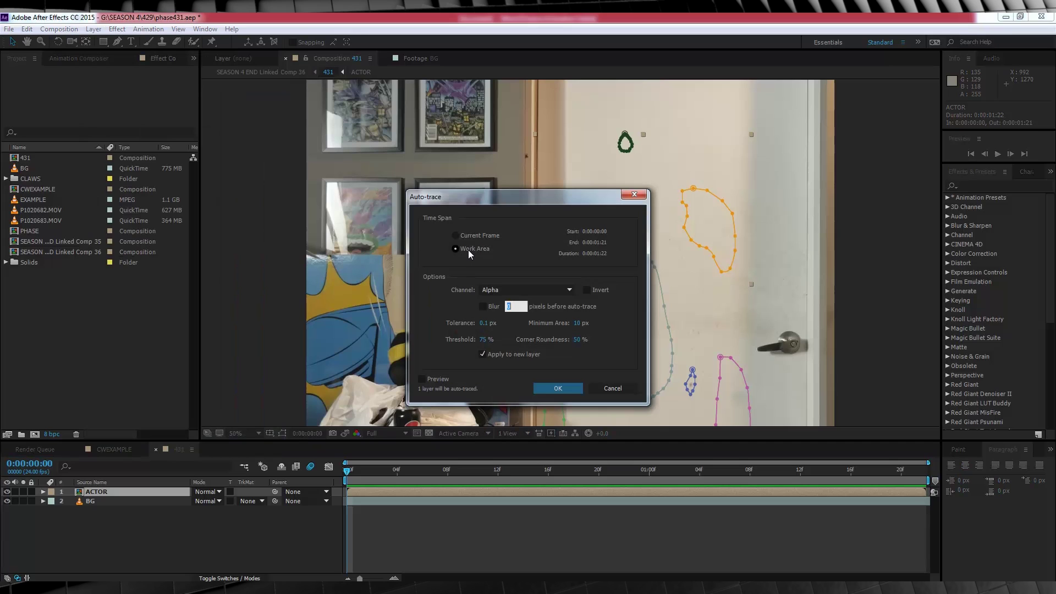
pyautogui.click(498, 290)
pyautogui.click(503, 304)
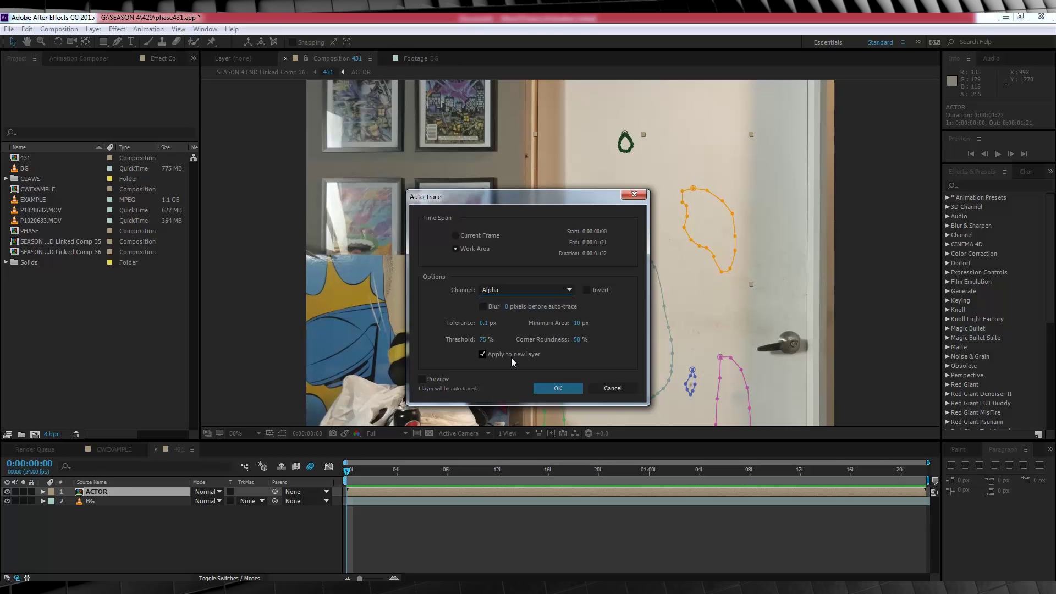
pyautogui.click(553, 388)
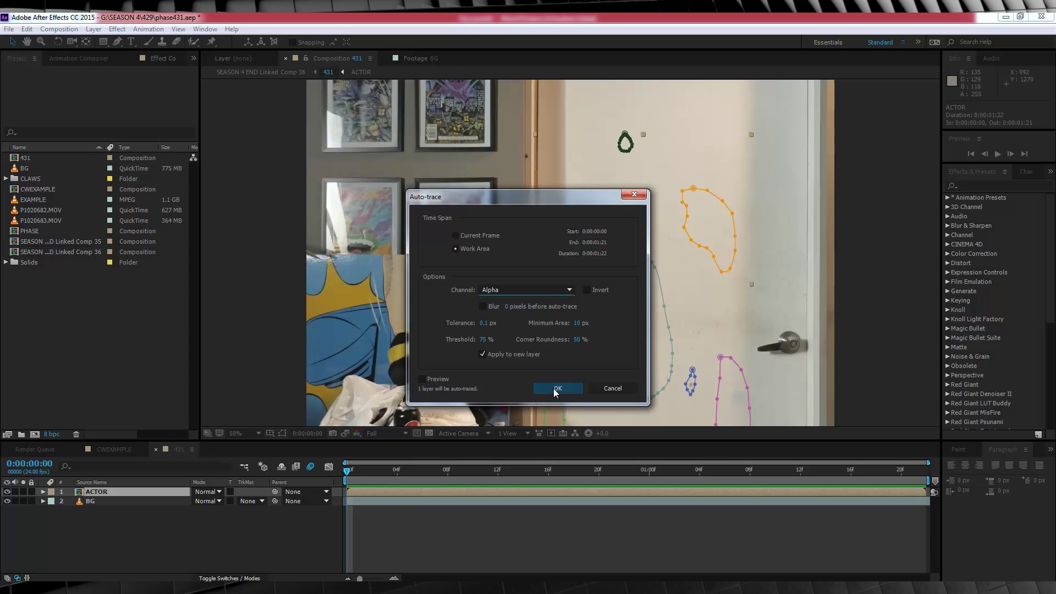
pyautogui.click(554, 389)
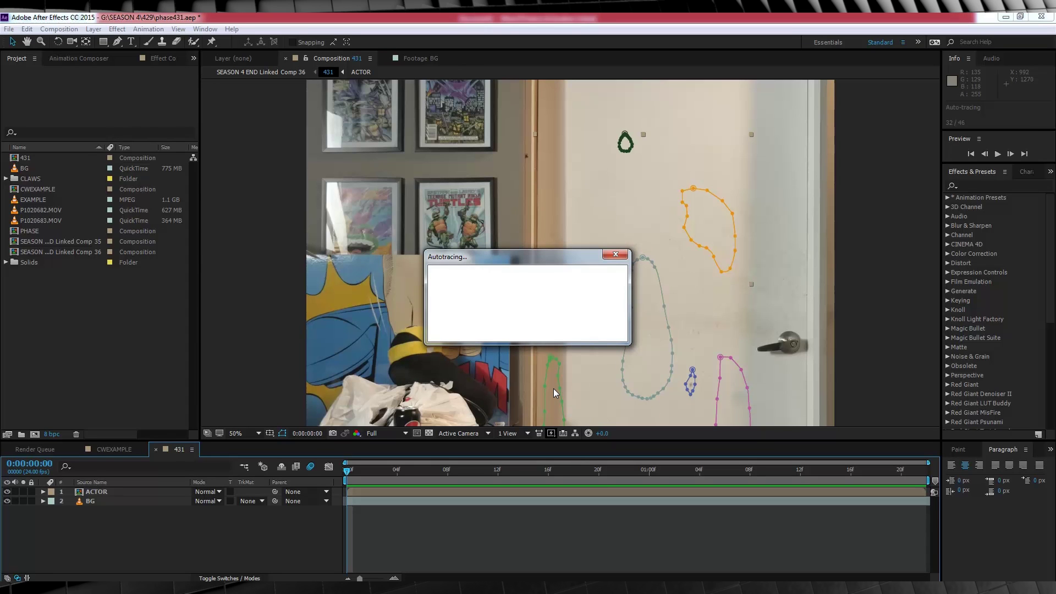
# Step: Hide the ACTOR and BG layers and move the Auto-traced ACTOR layer between them in the stack
pyautogui.moveTo(348, 471); pyautogui.dragTo(536, 471)
pyautogui.moveTo(6, 529); pyautogui.dragTo(9, 541)
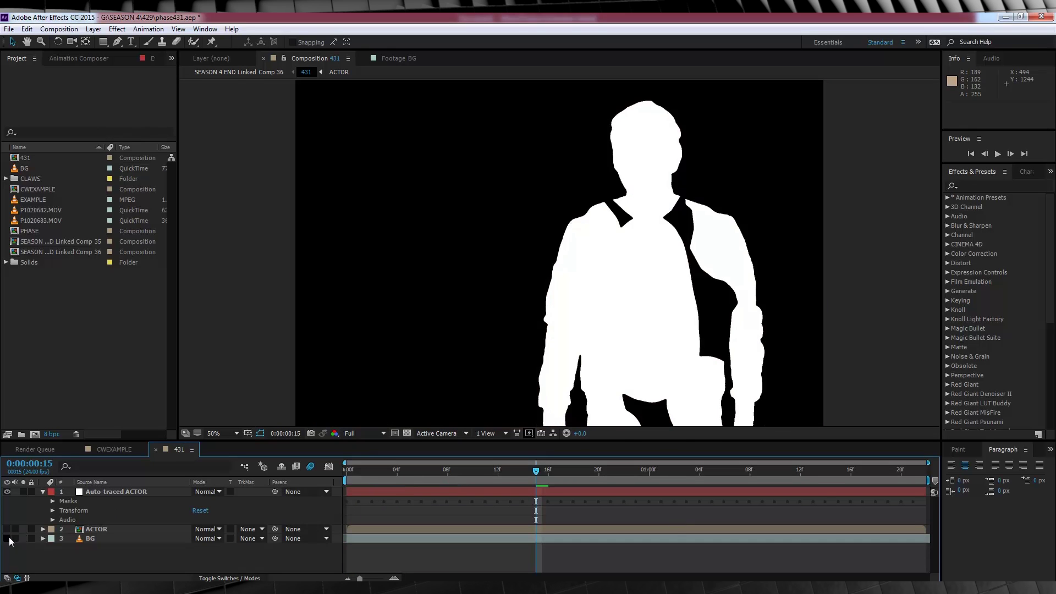
pyautogui.moveTo(110, 492); pyautogui.dragTo(111, 536)
pyautogui.press('Home')
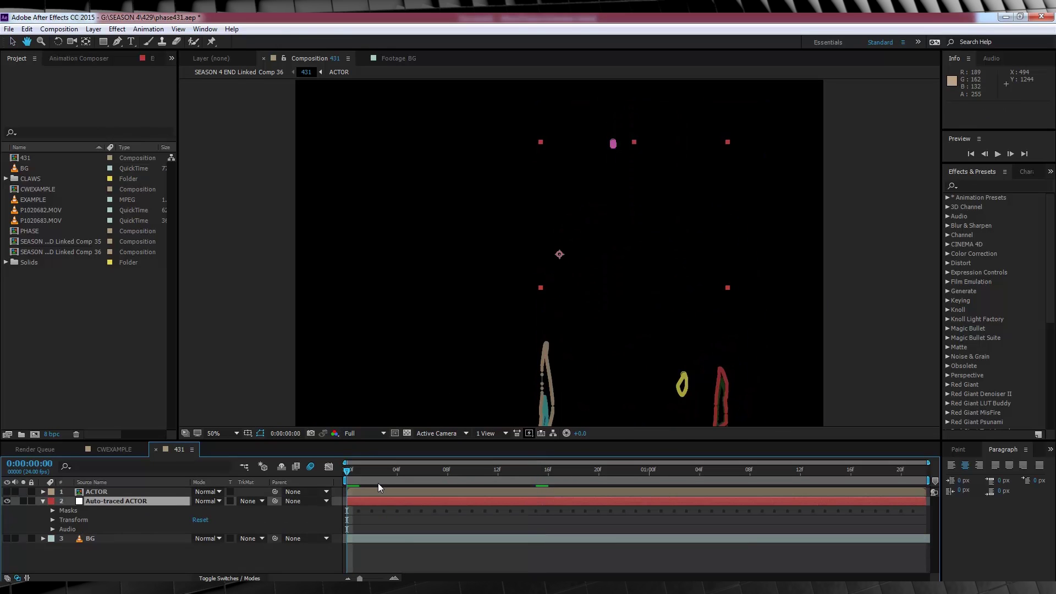
pyautogui.press('space')
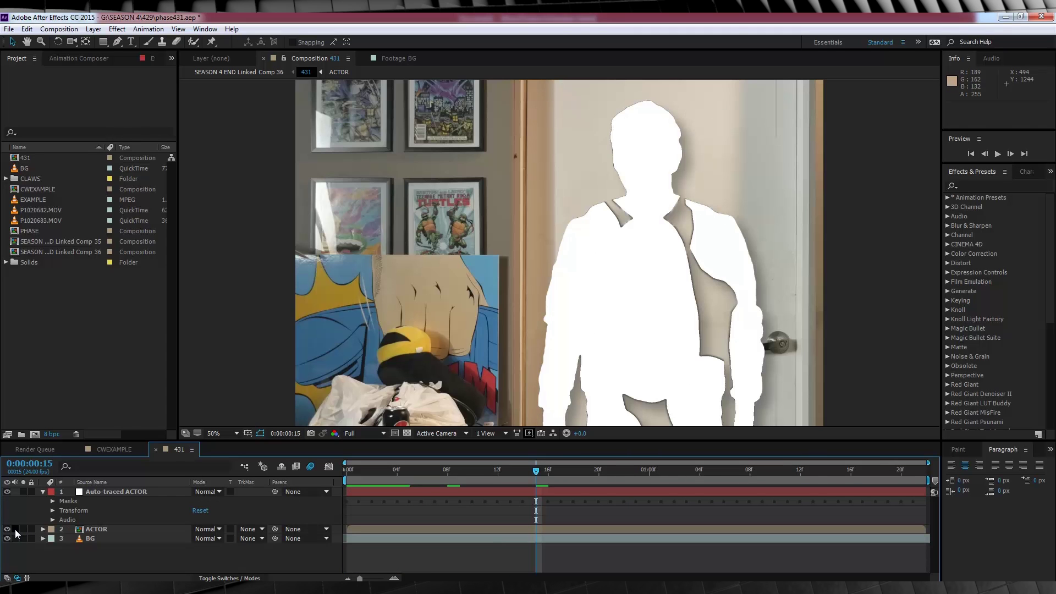
pyautogui.click(7, 529)
pyautogui.click(6, 538)
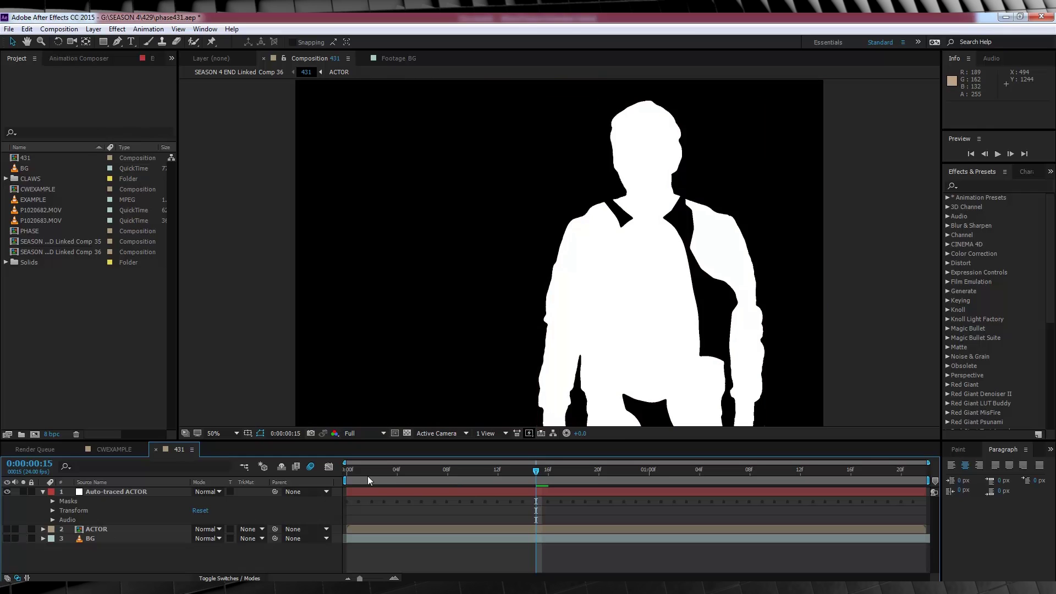
pyautogui.moveTo(111, 490); pyautogui.dragTo(116, 535)
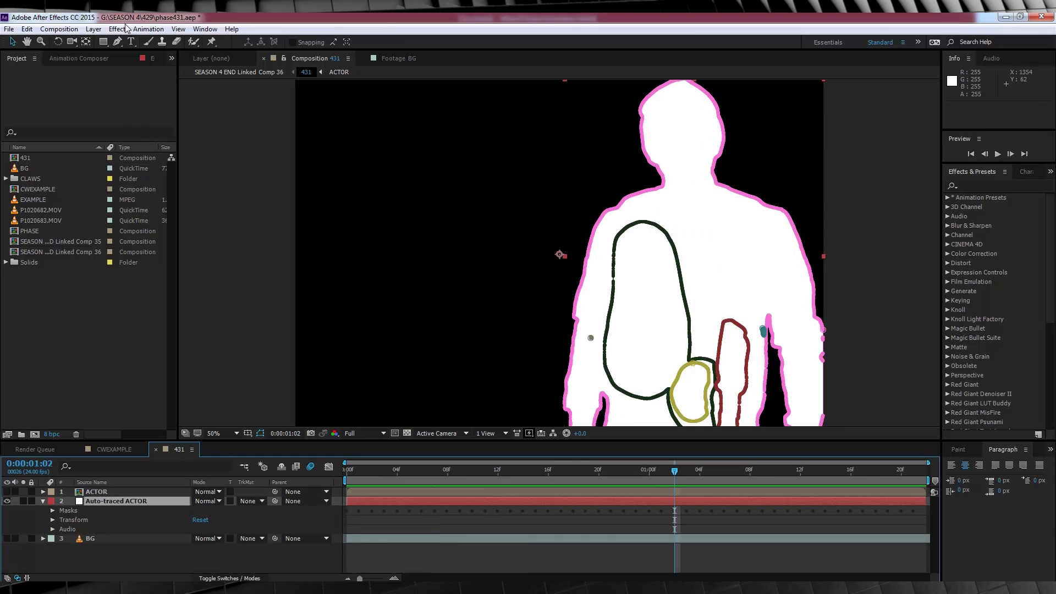
# Step: Apply an inverted Find Edges effect to the Auto-traced ACTOR layer and deselect the layer
pyautogui.click(117, 28)
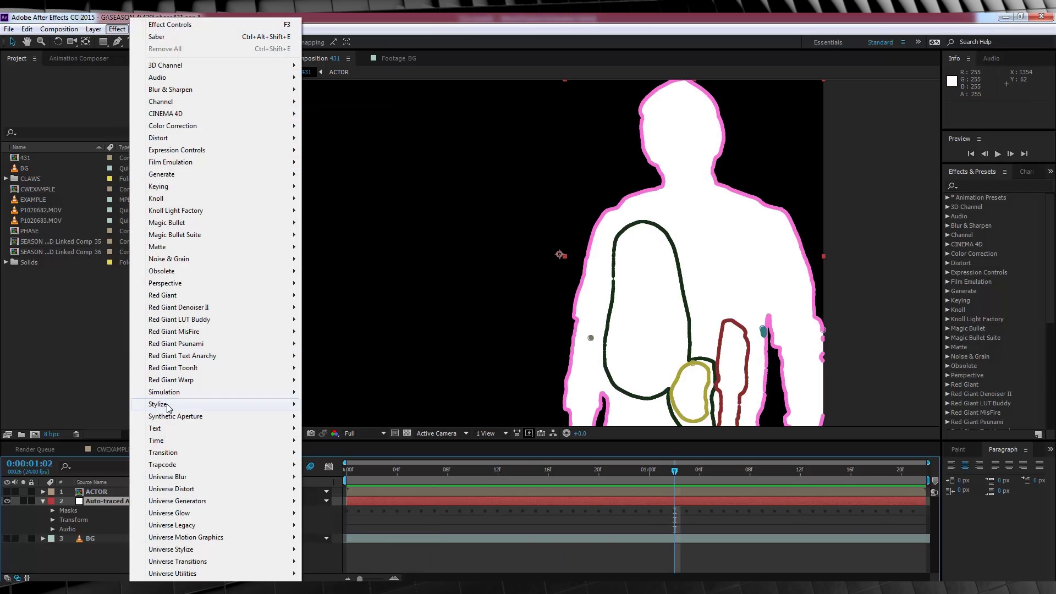
pyautogui.moveTo(215, 405)
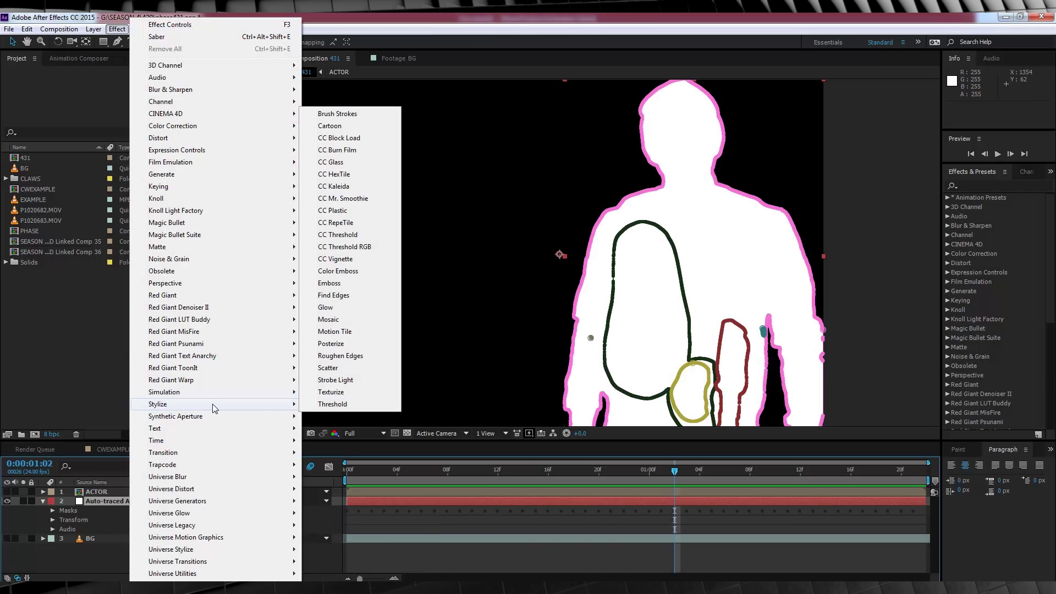
pyautogui.click(335, 295)
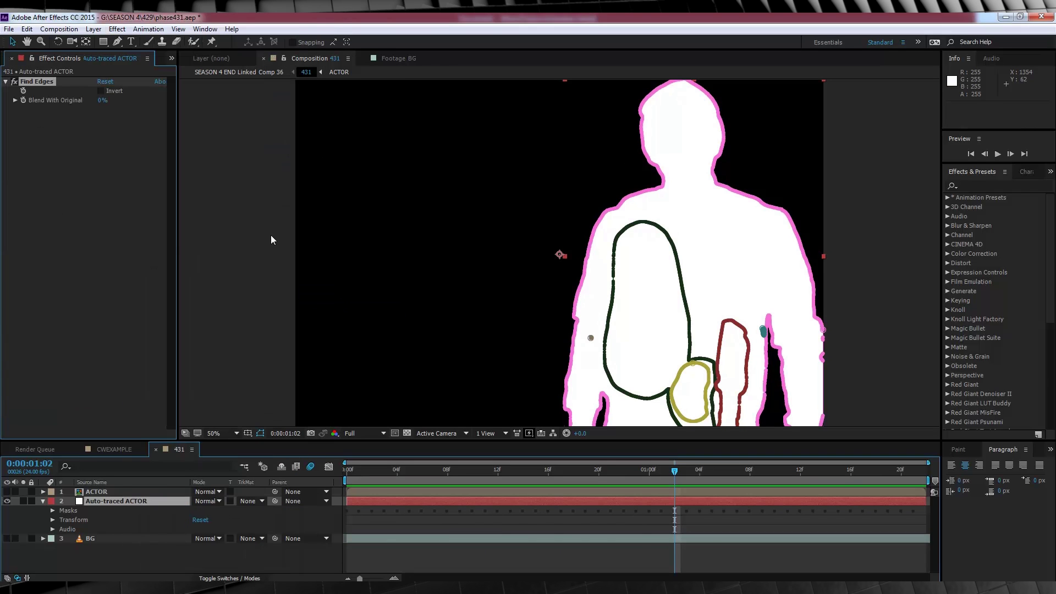
pyautogui.click(101, 90)
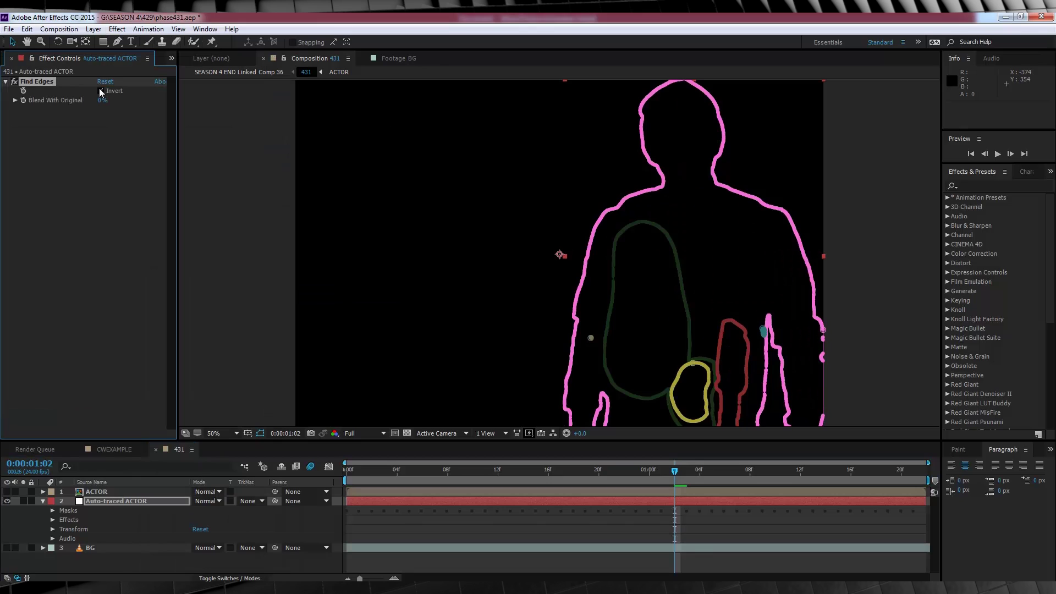
pyautogui.click(468, 567)
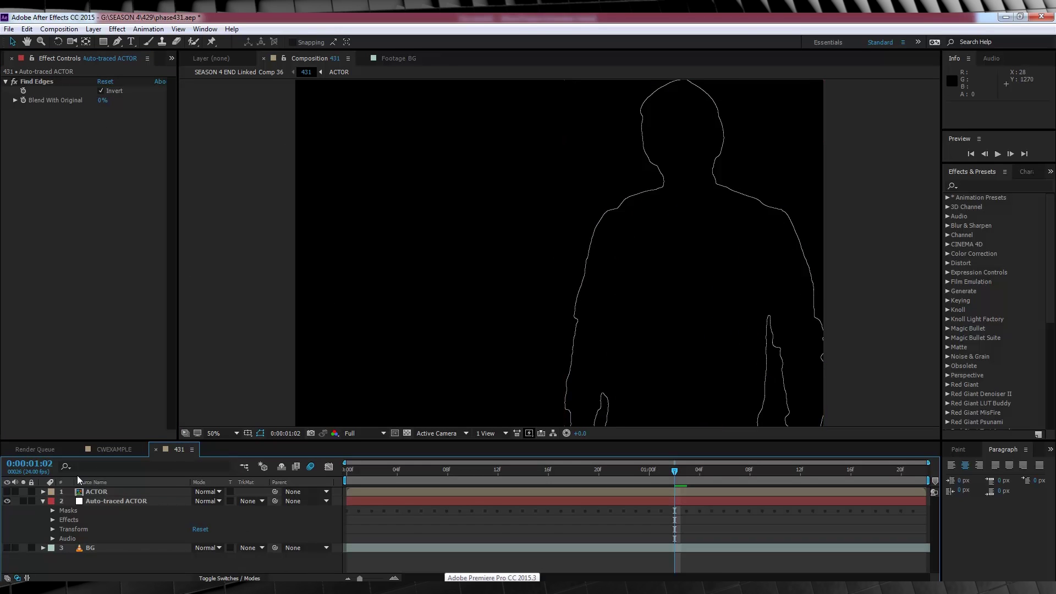
# Step: Show the ACTOR layer again and apply the uni.Edge Glow effect to the Auto-traced ACTOR layer
pyautogui.click(7, 491)
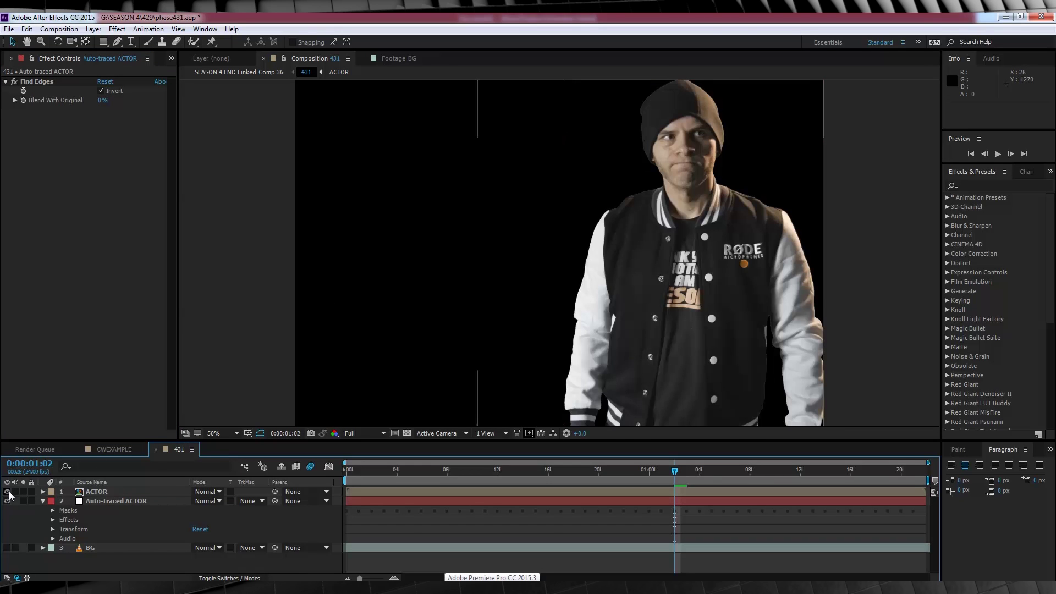
pyautogui.click(347, 469)
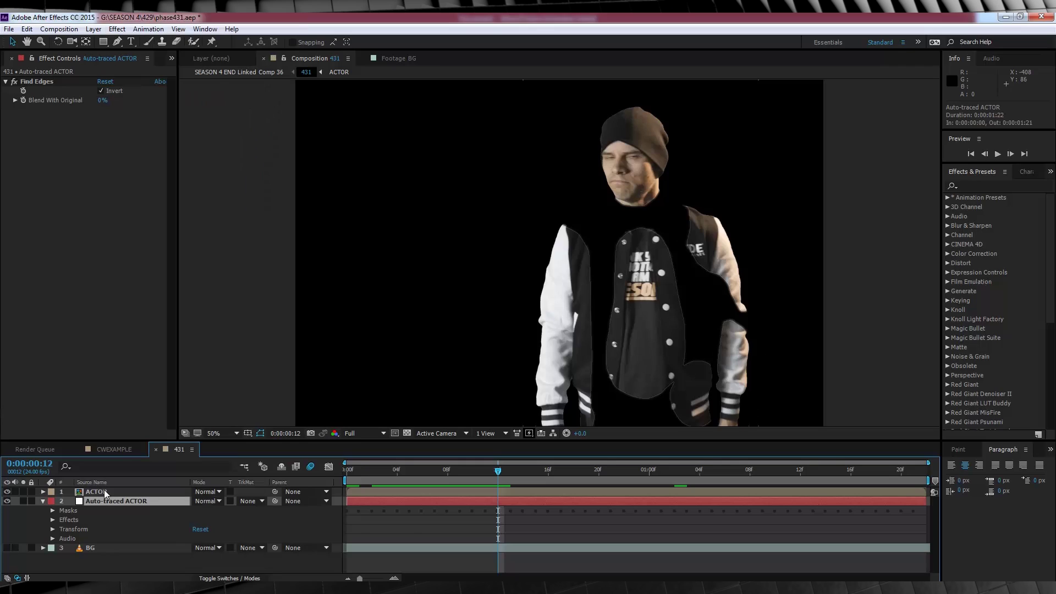
pyautogui.click(105, 501)
pyautogui.click(117, 28)
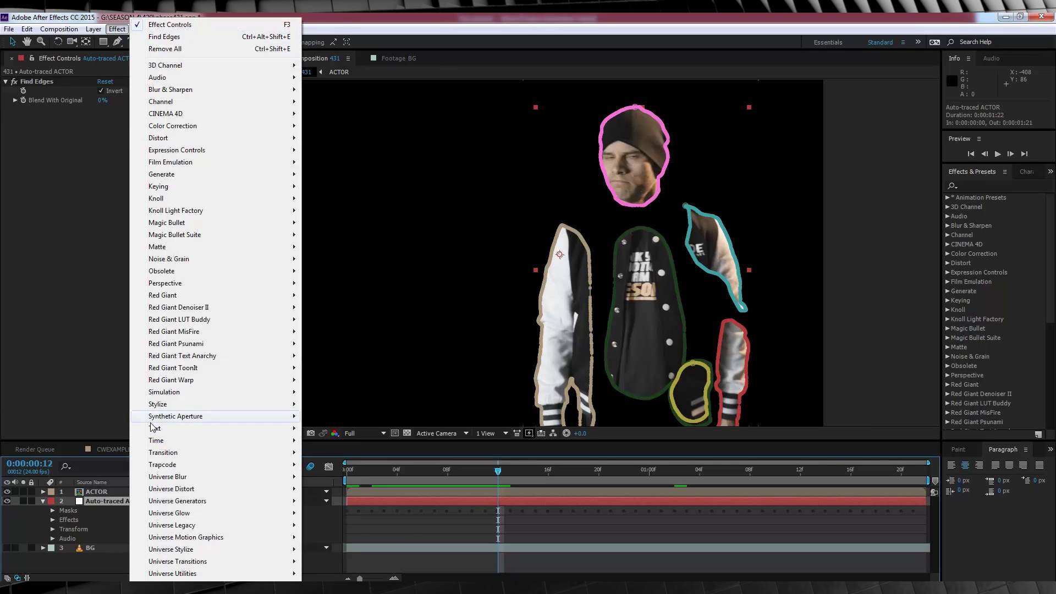
pyautogui.moveTo(253, 513)
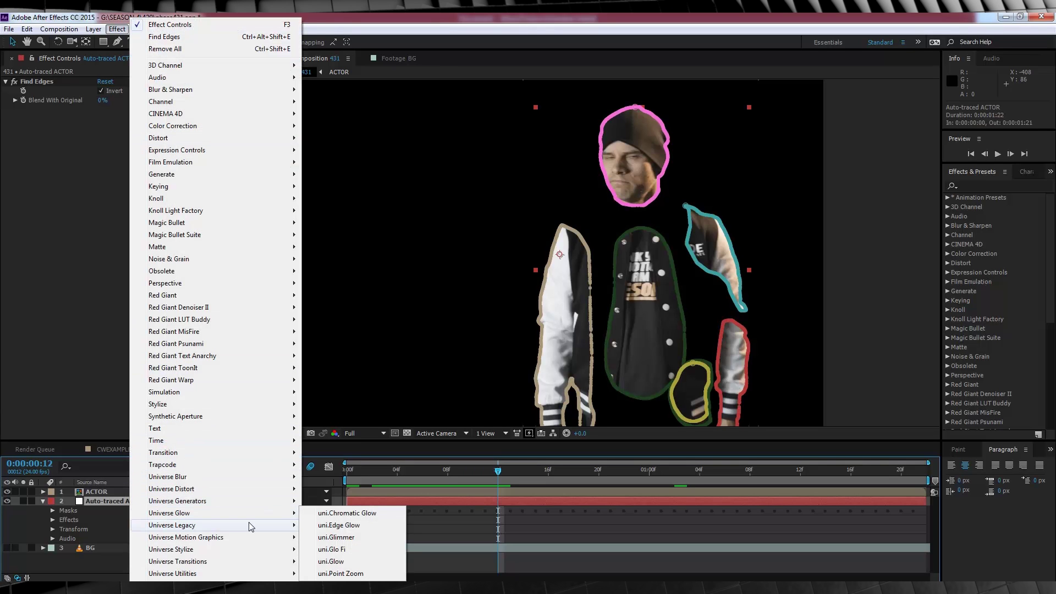
pyautogui.click(338, 525)
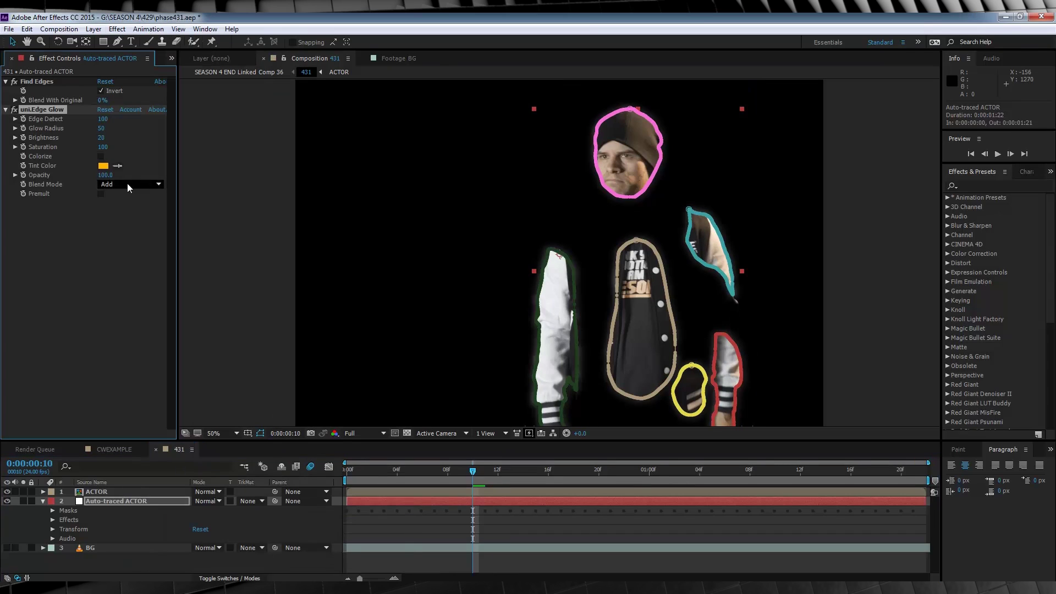
# Step: Set the uni.Edge Glow's Glow Radius to 15 and Brightness to 150
pyautogui.click(103, 128)
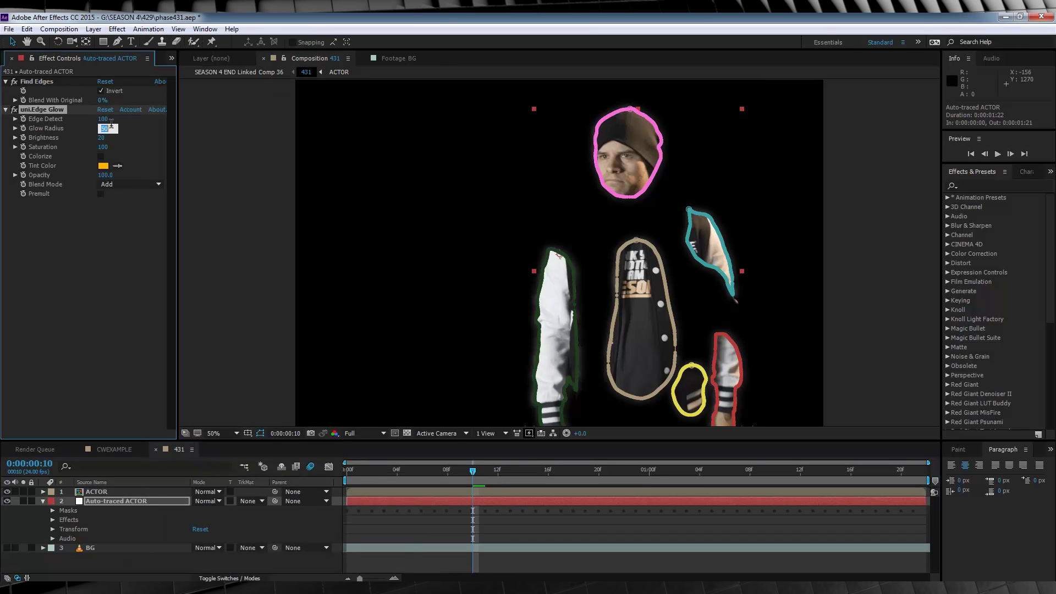
pyautogui.write('15')
pyautogui.press('Return')
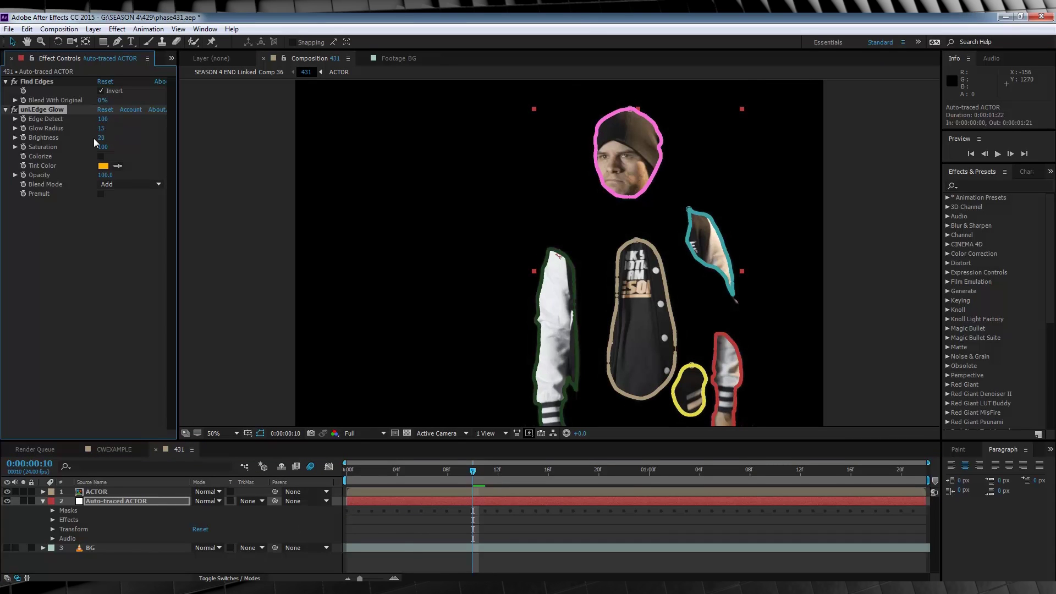
pyautogui.click(102, 137)
pyautogui.write('150')
pyautogui.press('Return')
# Step: Colorize the edge glow with a bright yellow tint (FFF21E) and deselect the layer
pyautogui.click(103, 166)
pyautogui.click(183, 156)
pyautogui.moveTo(179, 147); pyautogui.dragTo(186, 149)
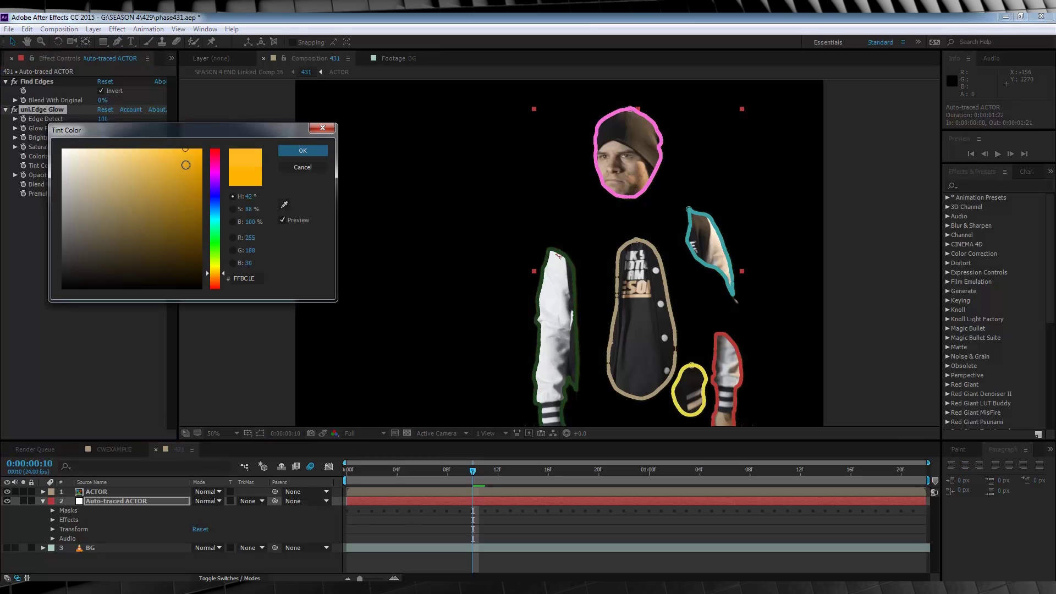
pyautogui.click(217, 269)
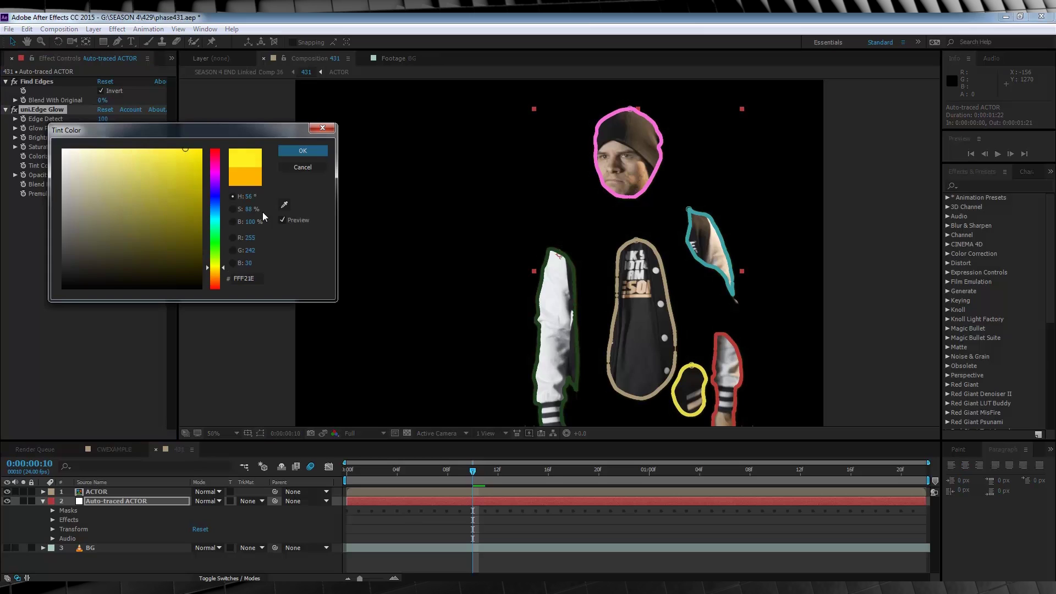
pyautogui.click(294, 150)
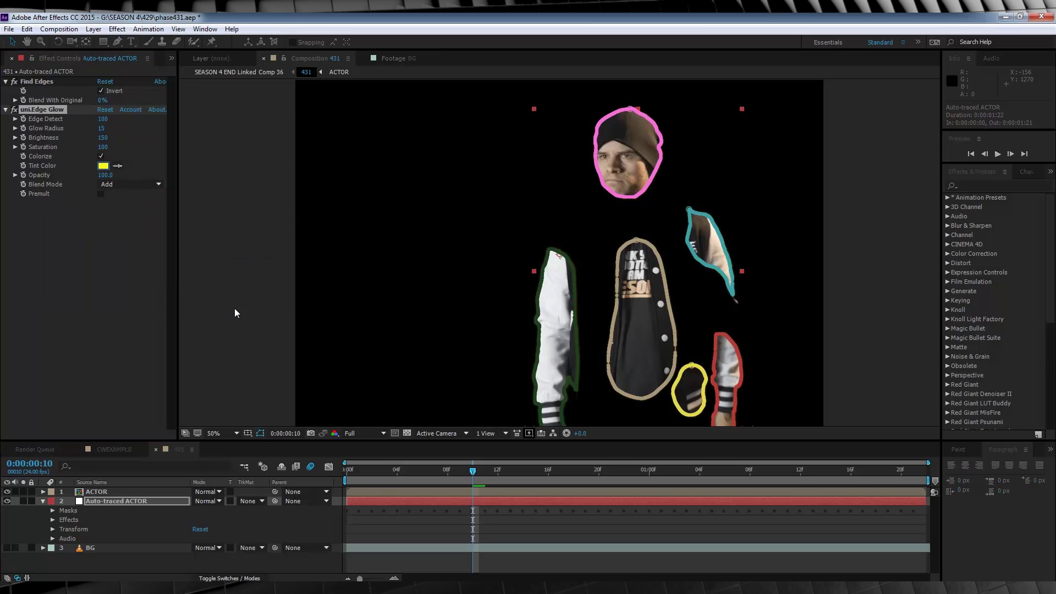
pyautogui.click(258, 385)
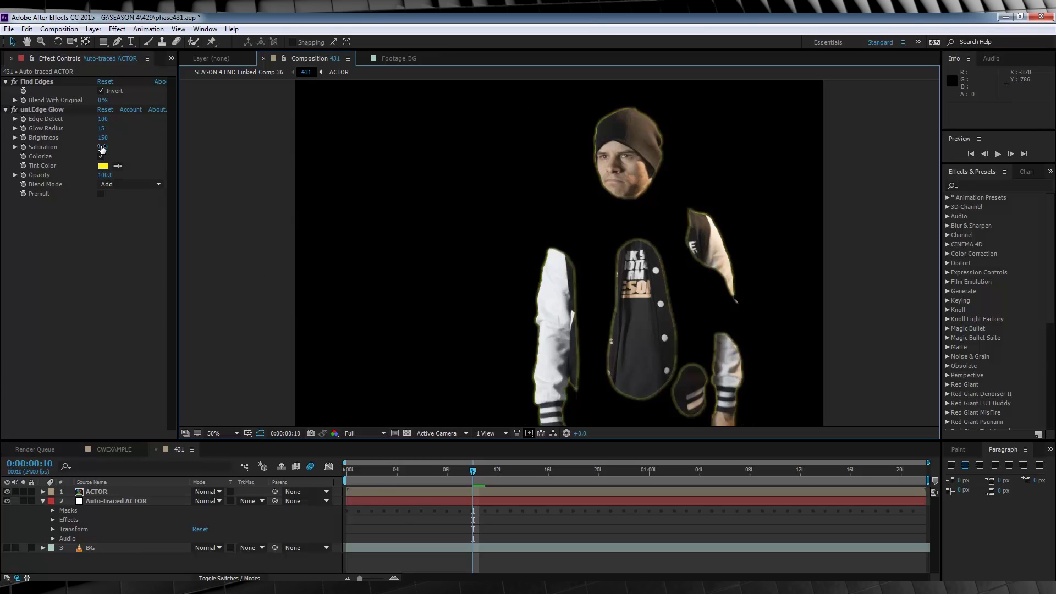
# Step: Set the edge glow's Saturation to 80 and its Blend Mode to None, leaving the layer deselected
pyautogui.click(102, 147)
pyautogui.write('80')
pyautogui.press('Return')
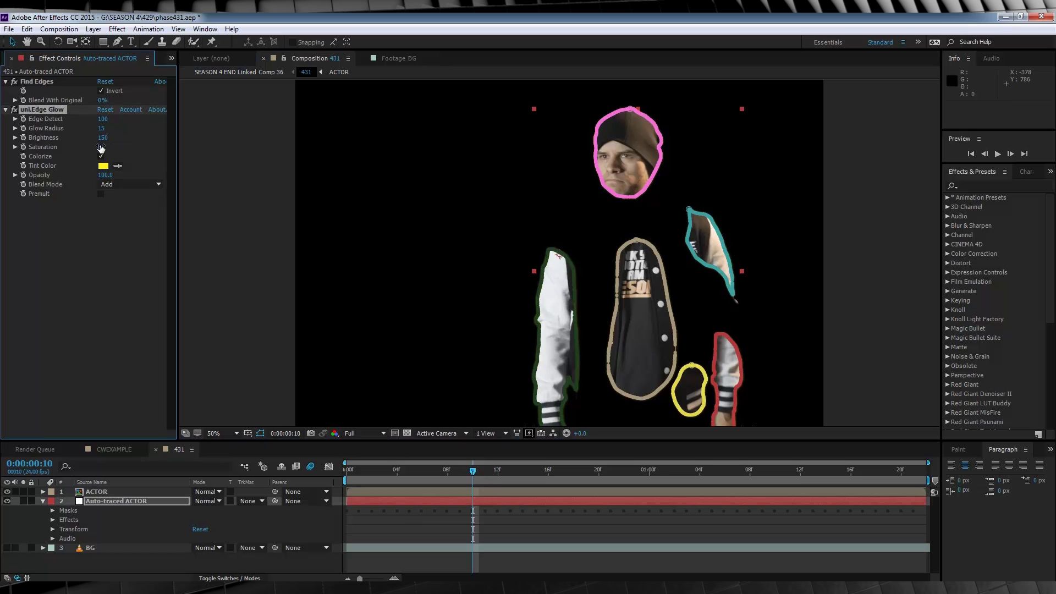
pyautogui.click(123, 184)
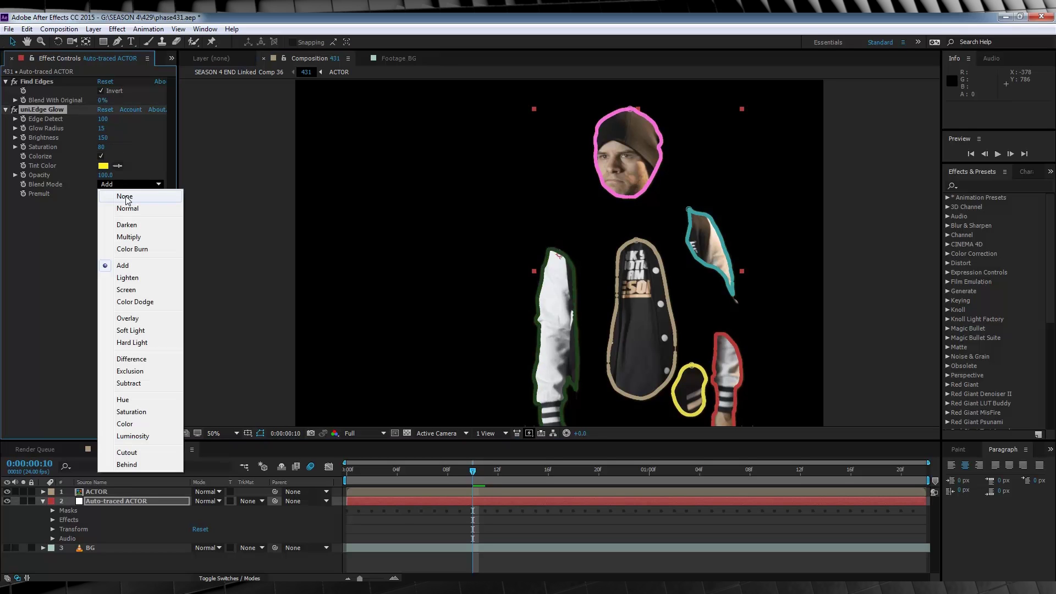
pyautogui.click(125, 196)
pyautogui.click(264, 565)
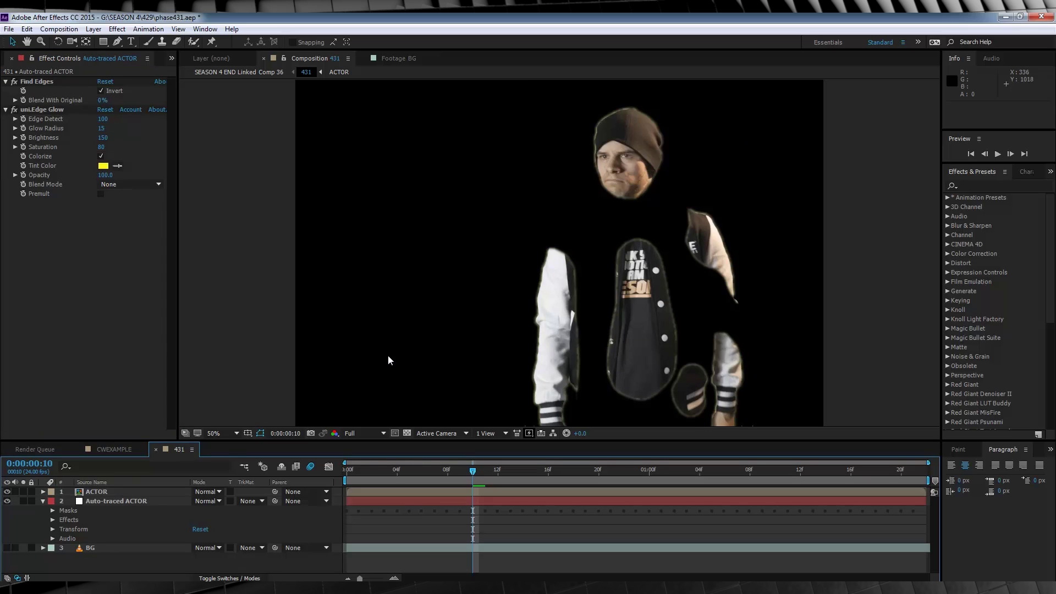
# Step: Show the BG layer, return to the first frame and set the ACTOR layer's opacity to 70%
pyautogui.click(7, 548)
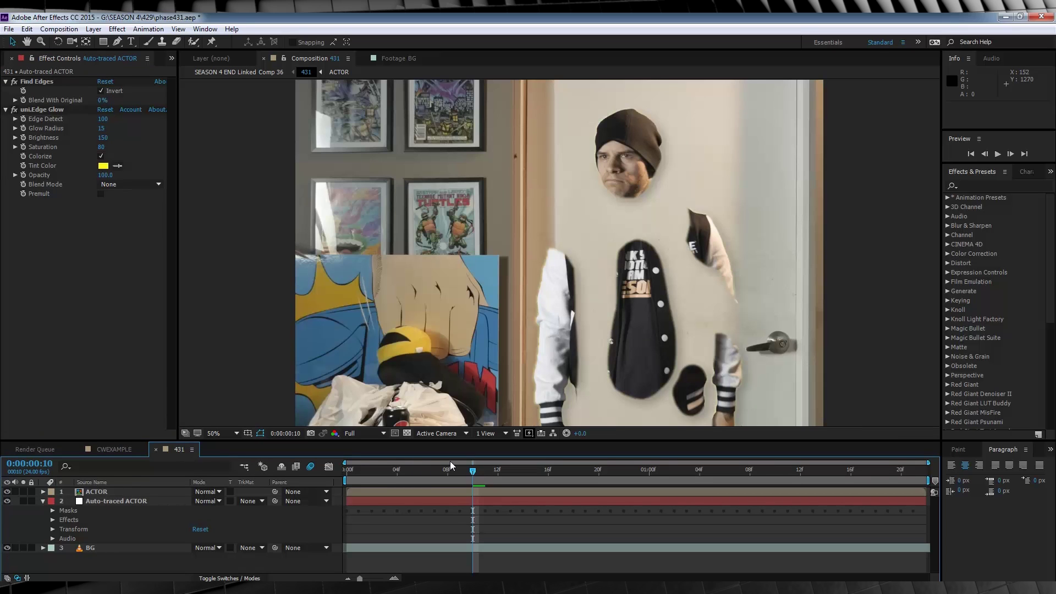
pyautogui.moveTo(357, 474); pyautogui.dragTo(341, 475)
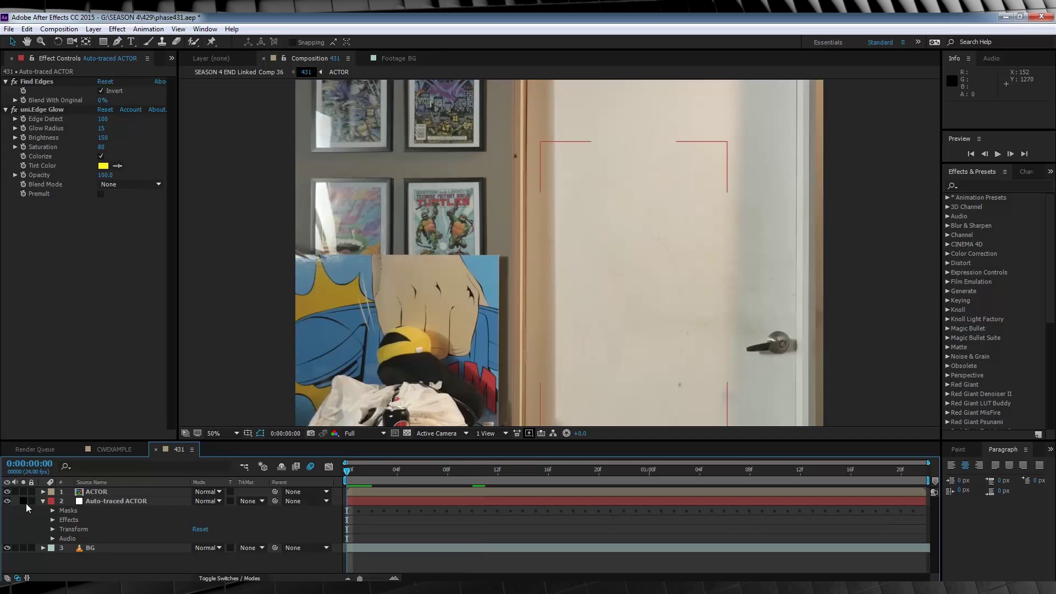
pyautogui.click(43, 501)
pyautogui.click(97, 492)
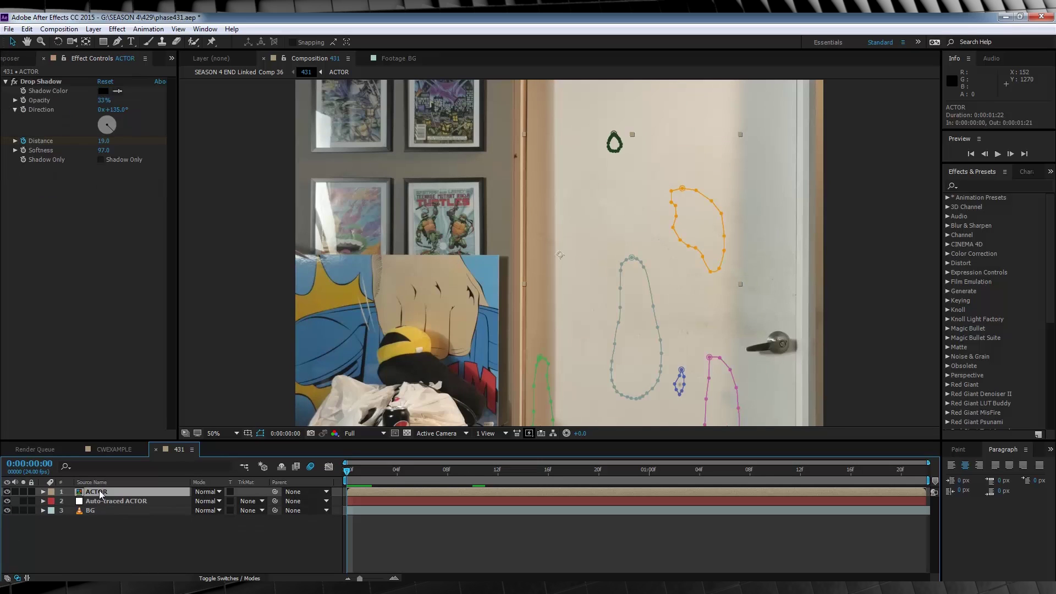
pyautogui.press('t')
pyautogui.click(198, 501)
pyautogui.write('70')
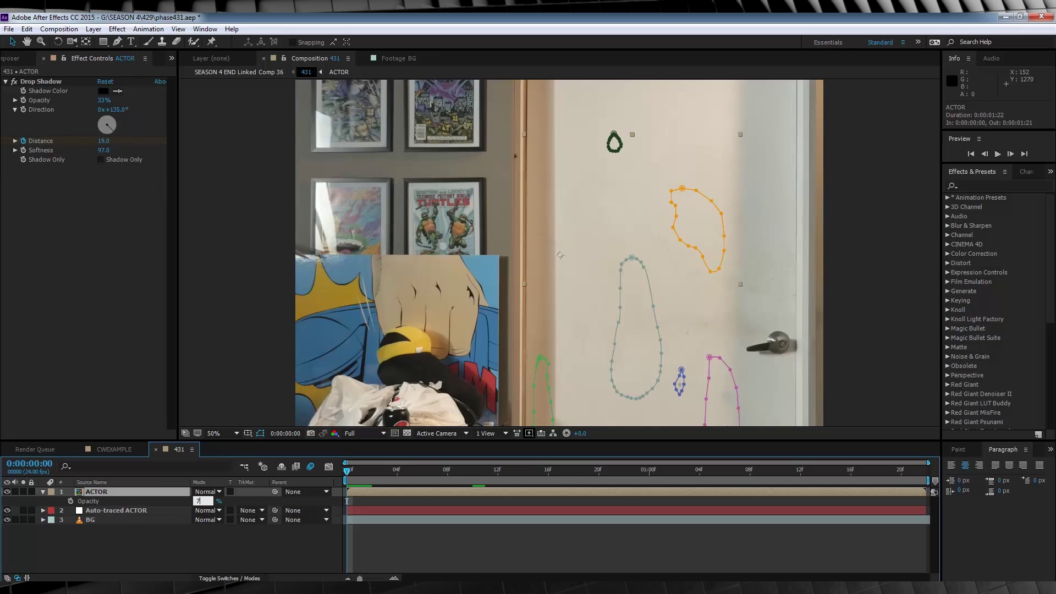
pyautogui.press('Return')
# Step: Keyframe the ACTOR layer's opacity from 70% at 0:00:00:23 to 100% at 0:00:01:06
pyautogui.click(446, 472)
pyautogui.moveTo(447, 476); pyautogui.dragTo(637, 471)
pyautogui.click(70, 501)
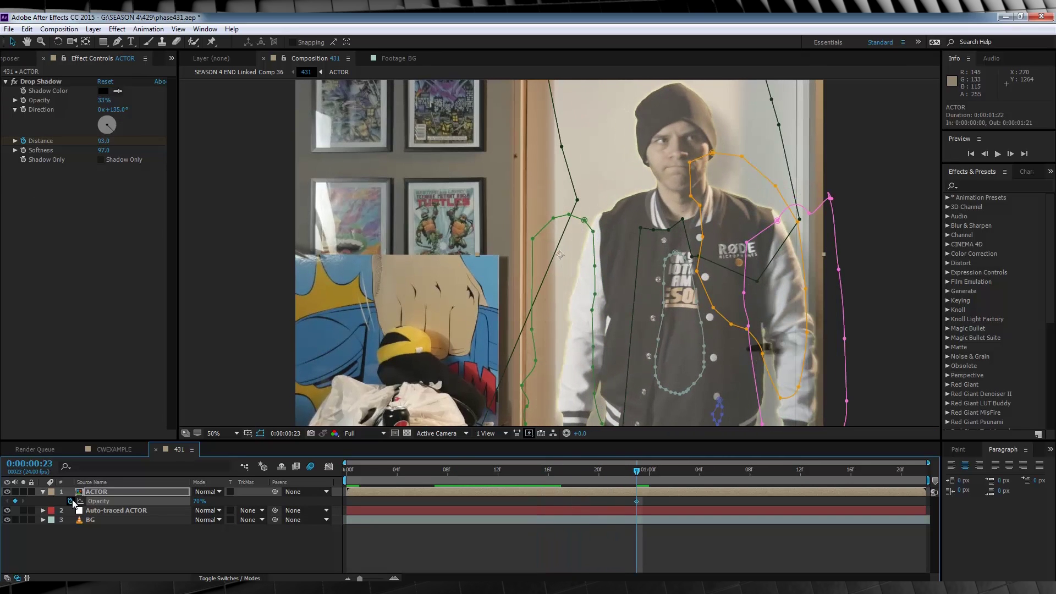
pyautogui.moveTo(645, 473); pyautogui.dragTo(724, 472)
pyautogui.moveTo(197, 503); pyautogui.dragTo(273, 498)
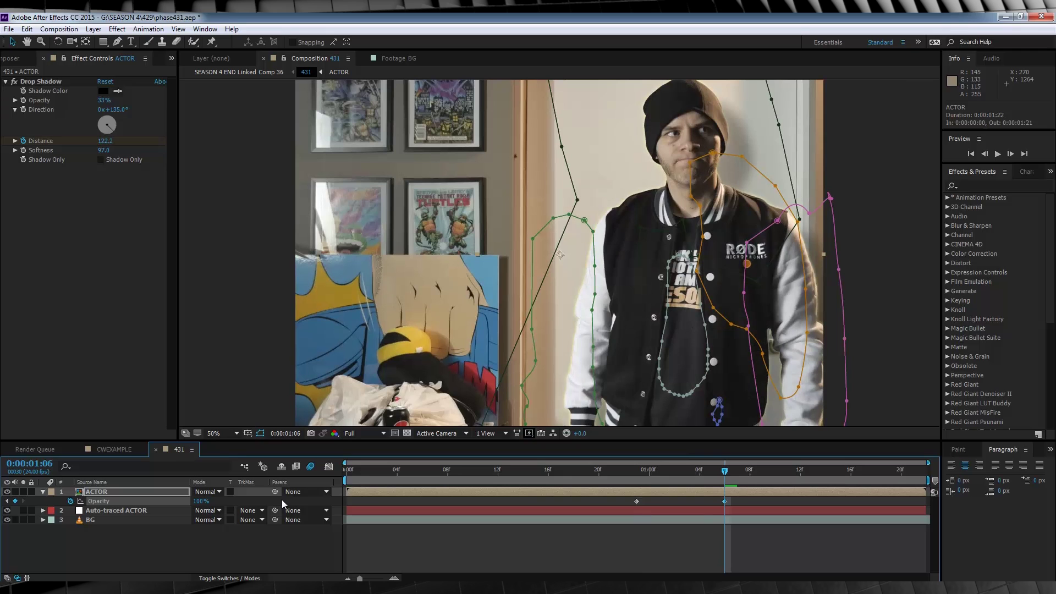
# Step: Keyframe the Auto-traced ACTOR layer's opacity from 100% at 0:00:00:23 to 0% at 0:00:01:06 and preview the composition
pyautogui.moveTo(724, 472); pyautogui.dragTo(640, 471)
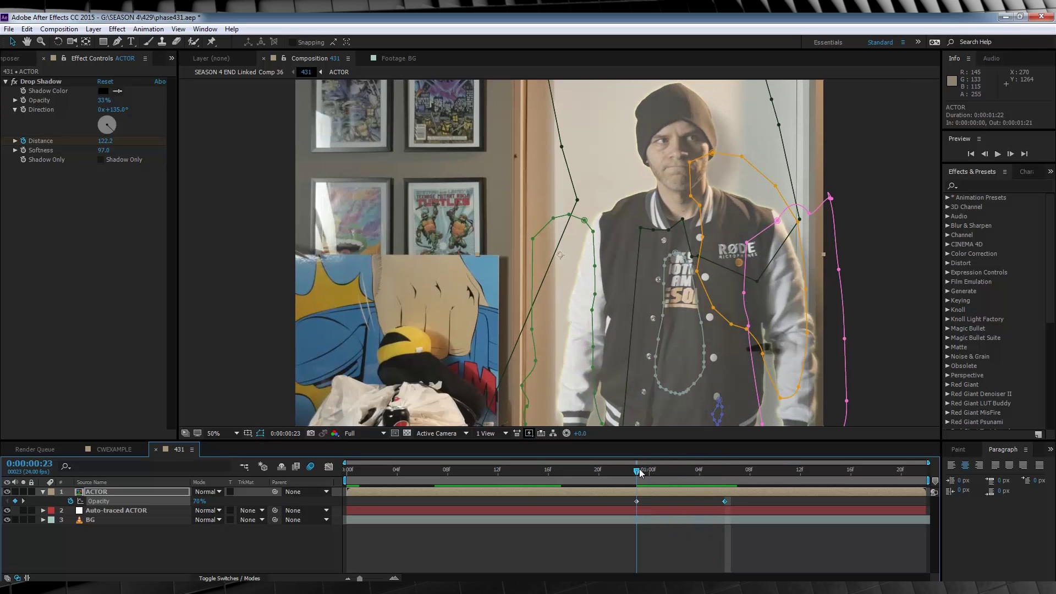
pyautogui.click(127, 510)
pyautogui.press('t')
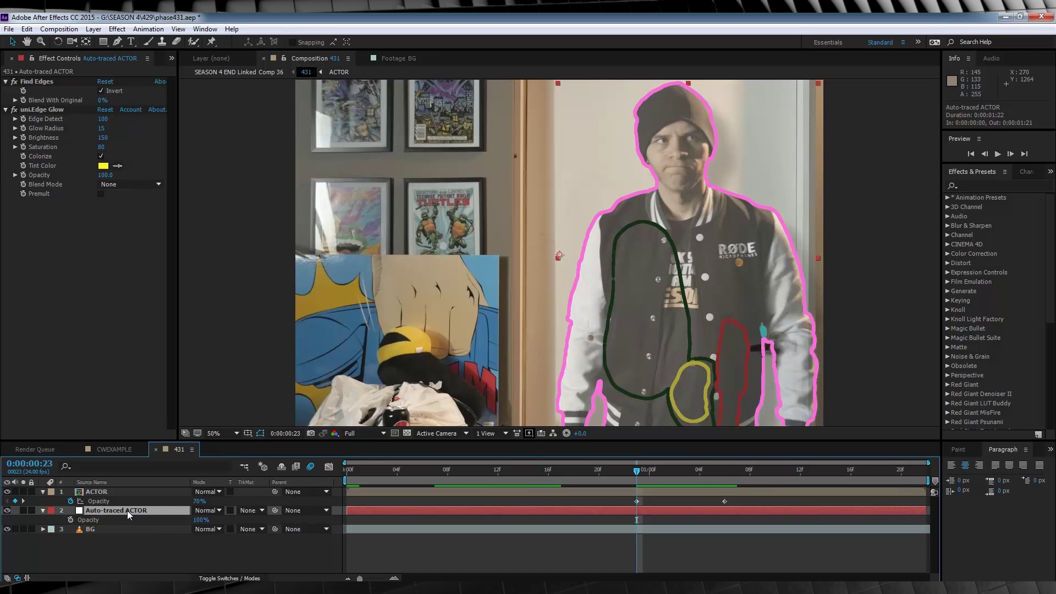
pyautogui.click(70, 519)
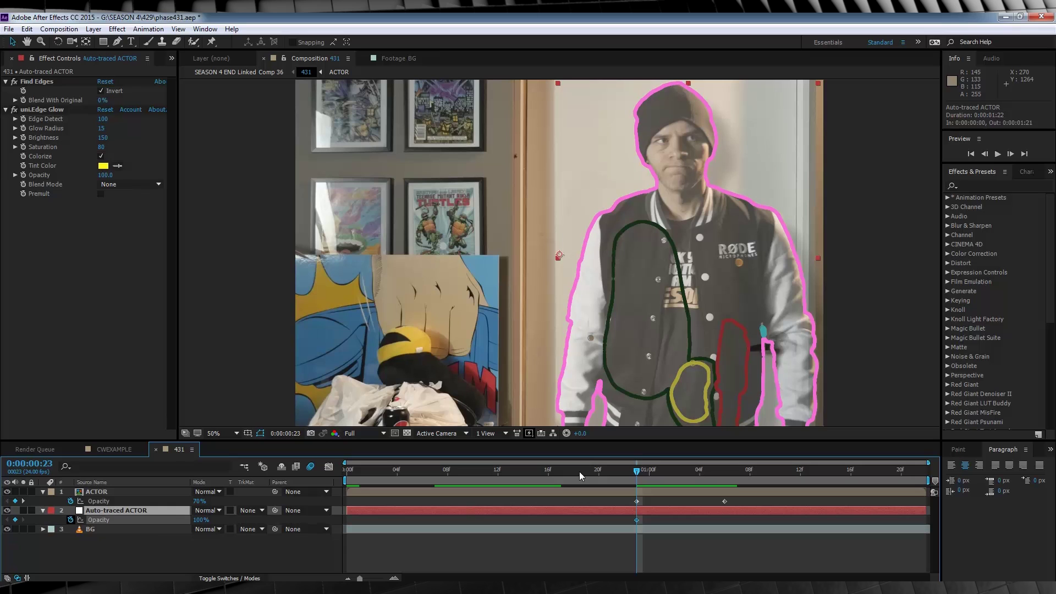
pyautogui.click(724, 471)
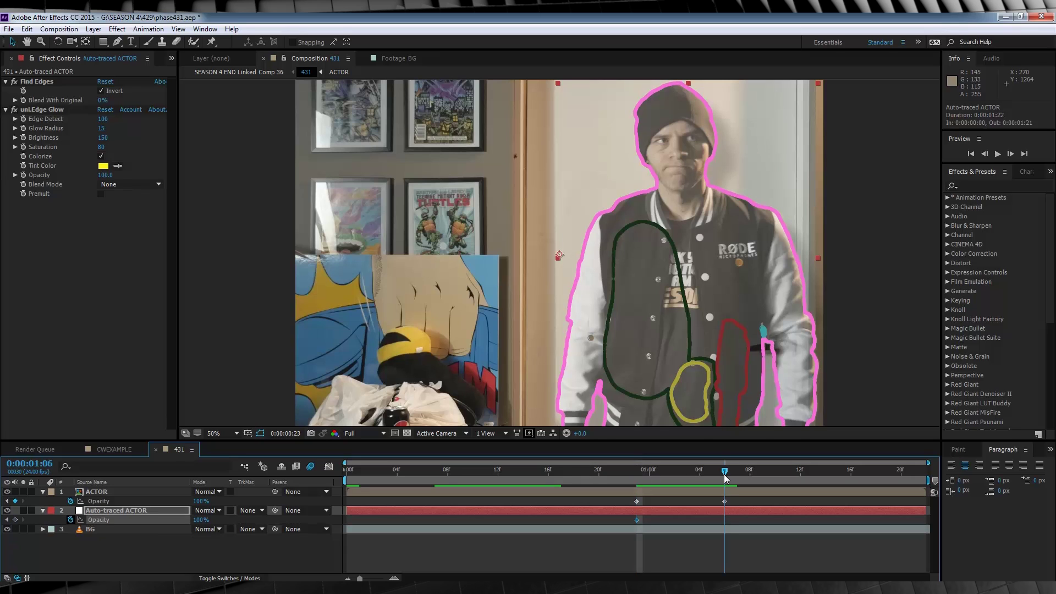
pyautogui.moveTo(201, 520); pyautogui.dragTo(194, 521)
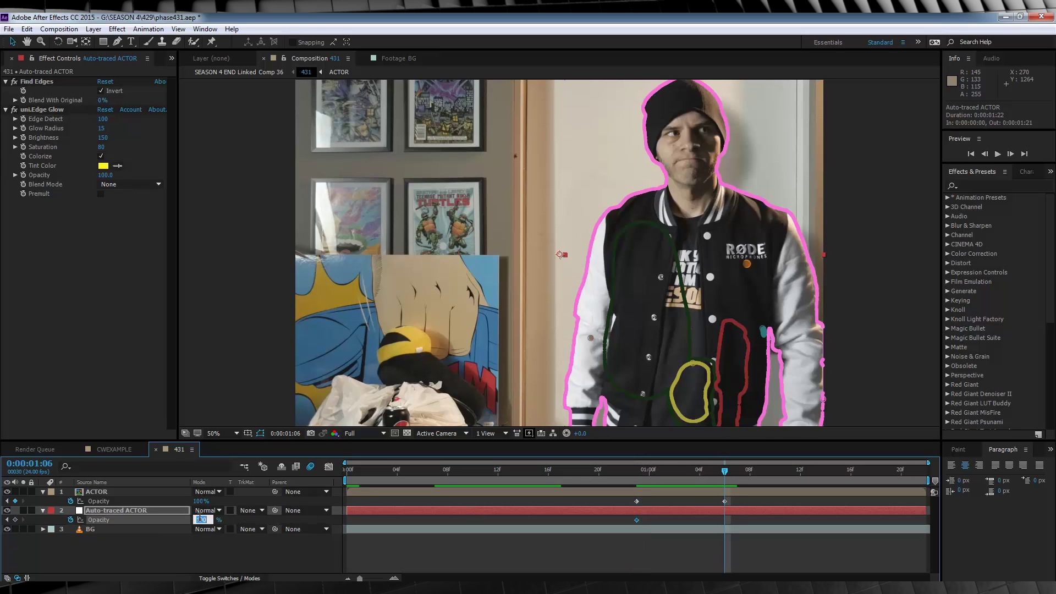
pyautogui.press('space')
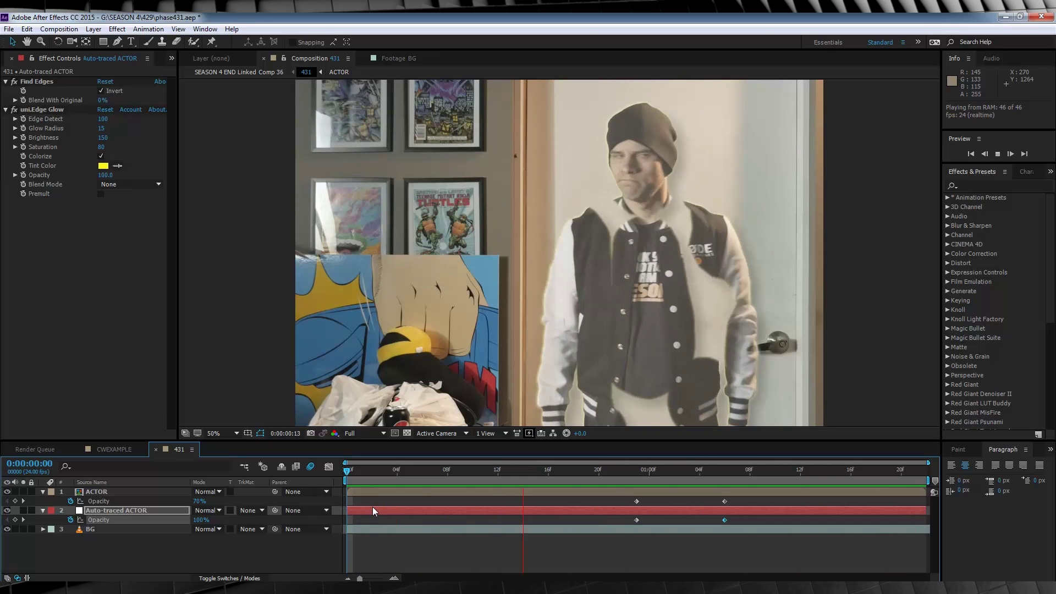
pyautogui.press('space')
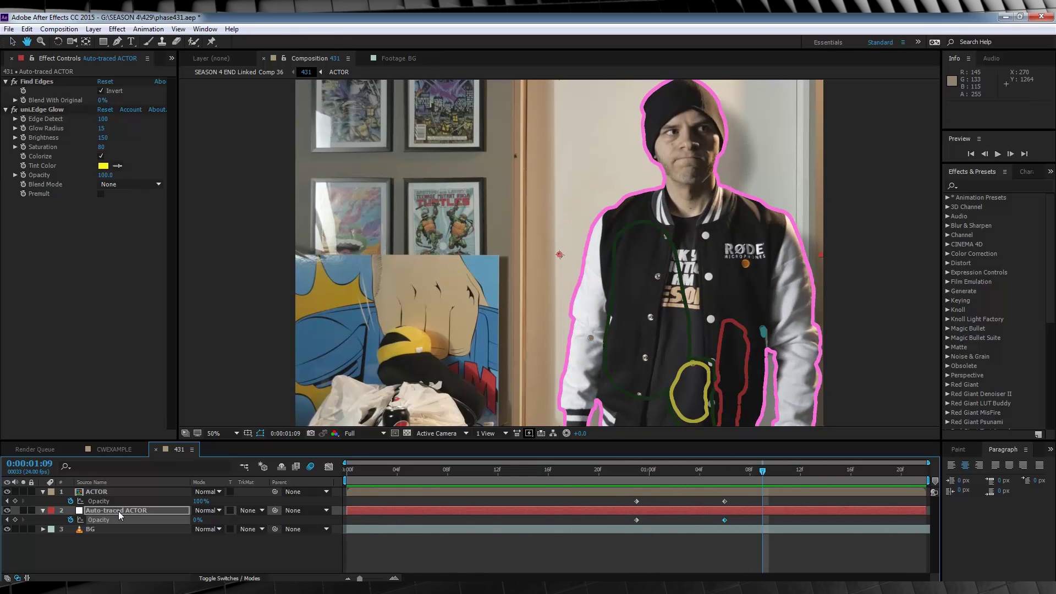
# Step: Duplicate the Auto-traced ACTOR layer and strip the effects from the upper copy
pyautogui.click(118, 510)
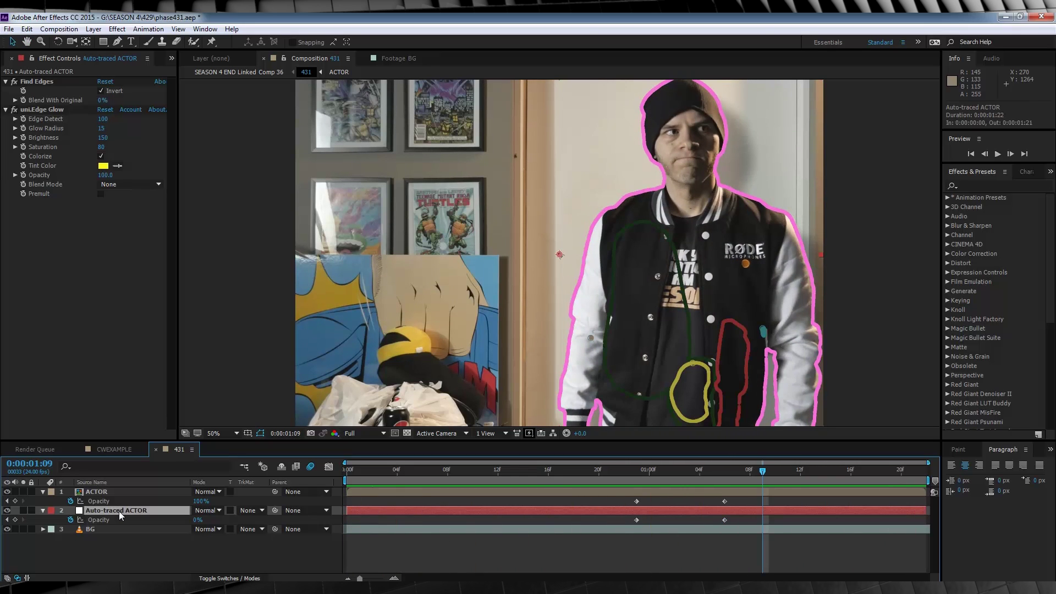
pyautogui.hotkey('ctrl', 'd')
pyautogui.click(167, 548)
pyautogui.press('space')
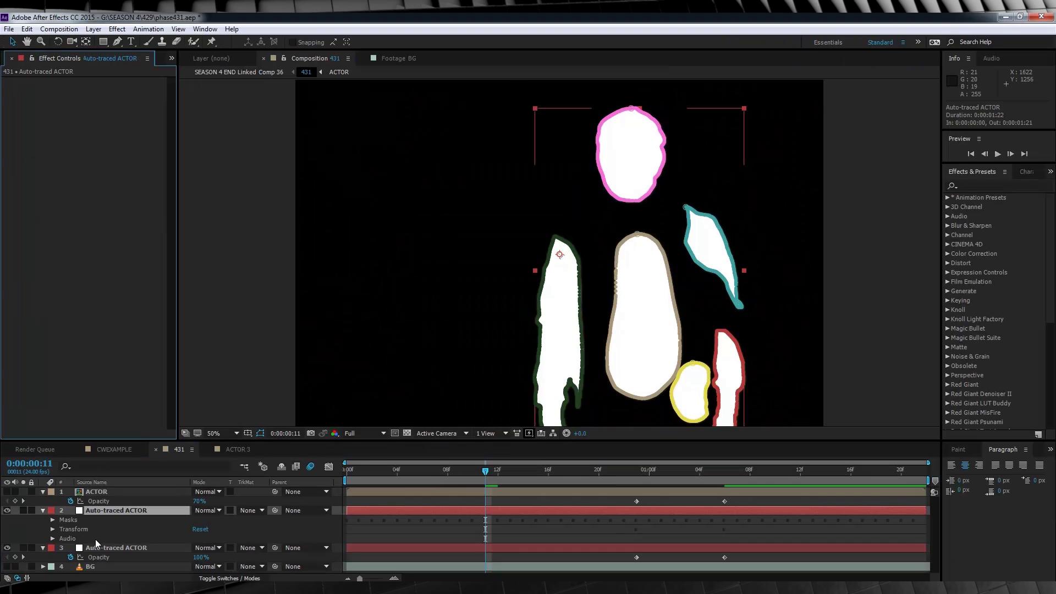
# Step: Hide the upper Auto-traced ACTOR copy, show the BG layer and go to 0:00:00:15
pyautogui.click(7, 510)
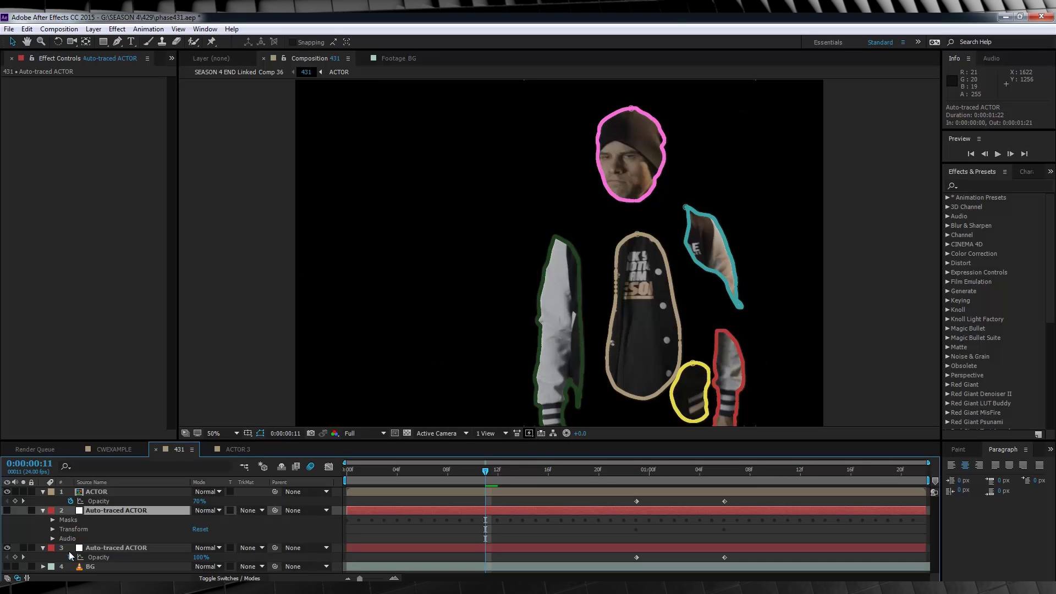
pyautogui.click(7, 566)
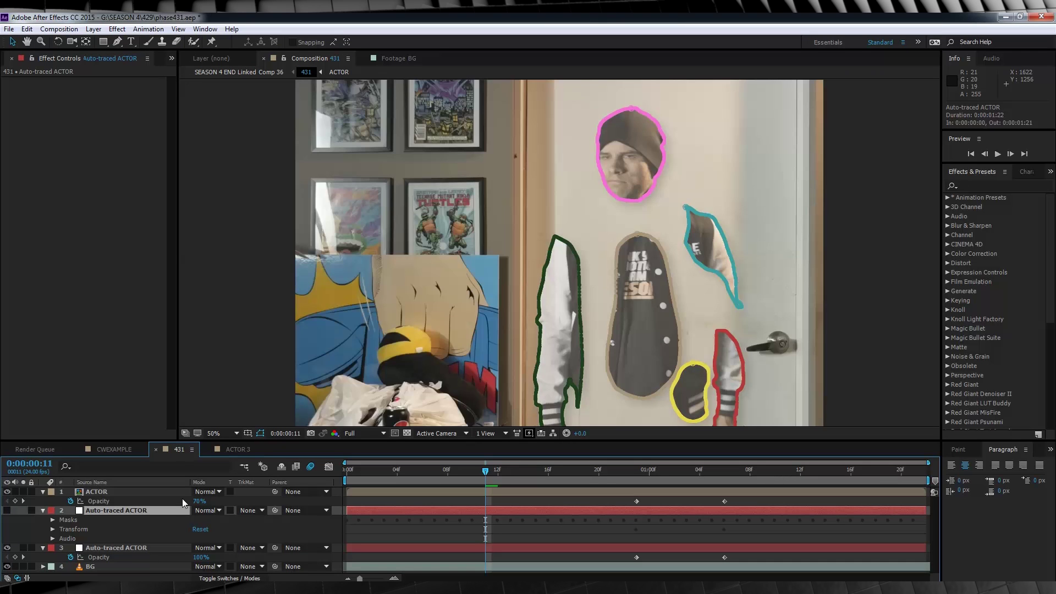
pyautogui.click(536, 472)
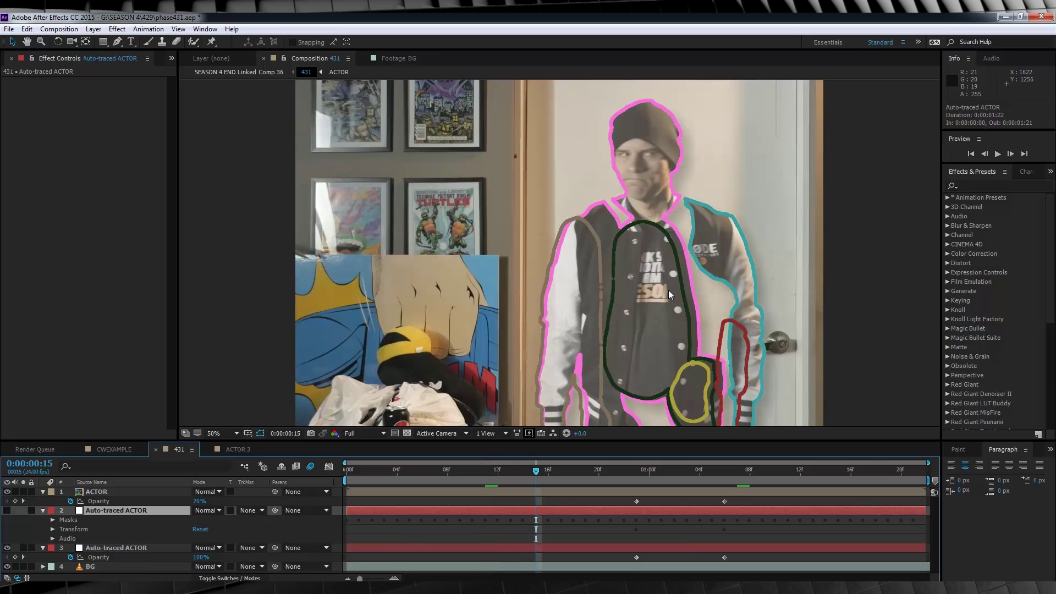
# Step: Apply the Saber effect to the upper Auto-traced ACTOR copy and make that layer visible
pyautogui.rightClick(105, 510)
pyautogui.click(106, 430)
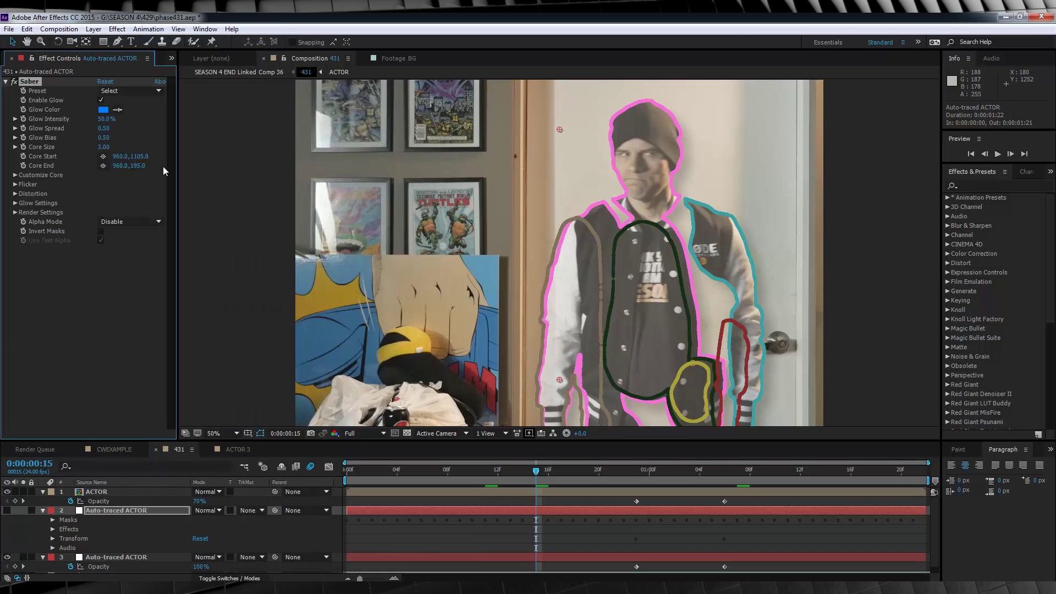
pyautogui.click(7, 510)
# Step: Set Saber's Core Type to Layer Masks and hide the ACTOR layer
pyautogui.click(14, 175)
pyautogui.click(131, 184)
pyautogui.click(144, 208)
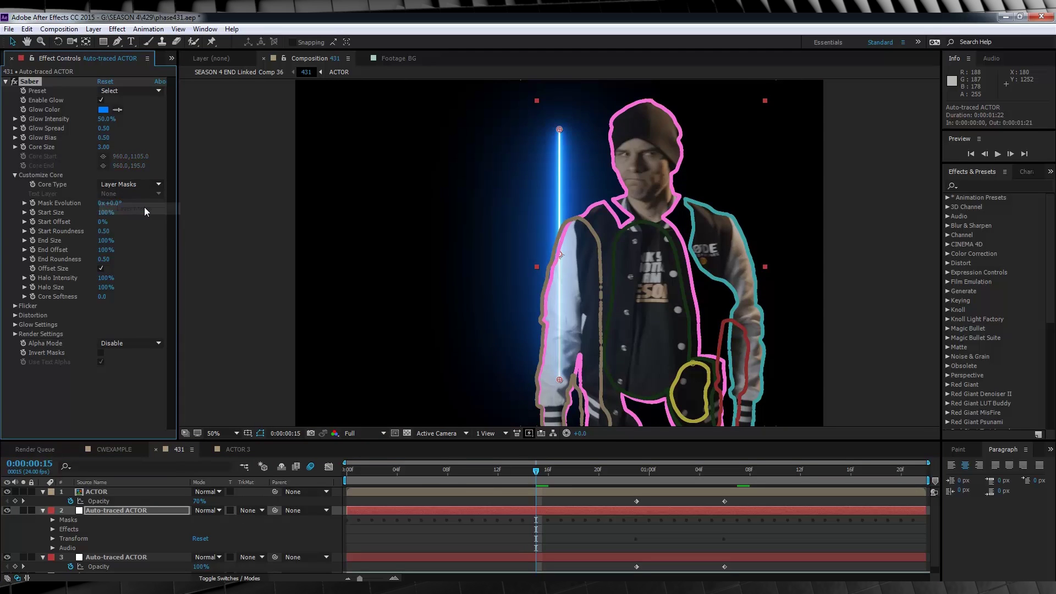
pyautogui.click(6, 492)
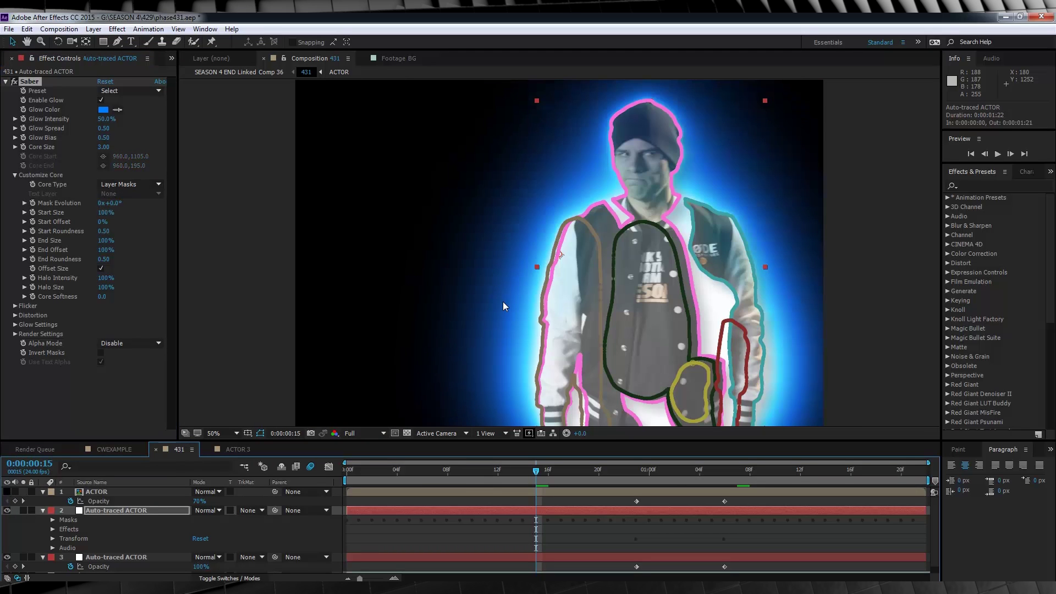
# Step: Set Saber's Core Size to 0.5 on the upper Auto-traced ACTOR copy and deselect the layer
pyautogui.click(103, 147)
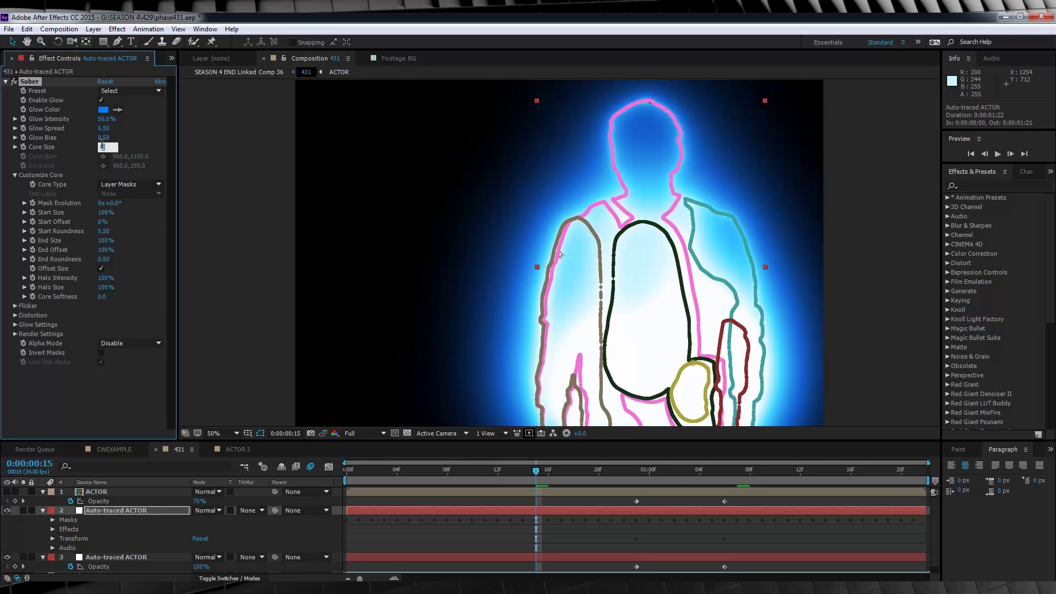
pyautogui.write('.5')
pyautogui.press('Return')
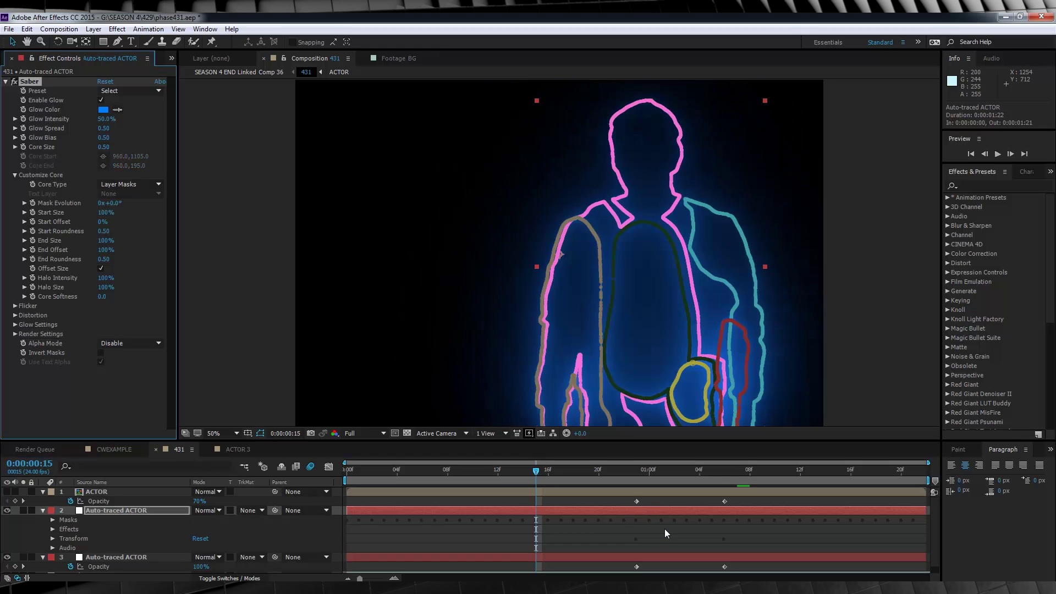
pyautogui.click(685, 533)
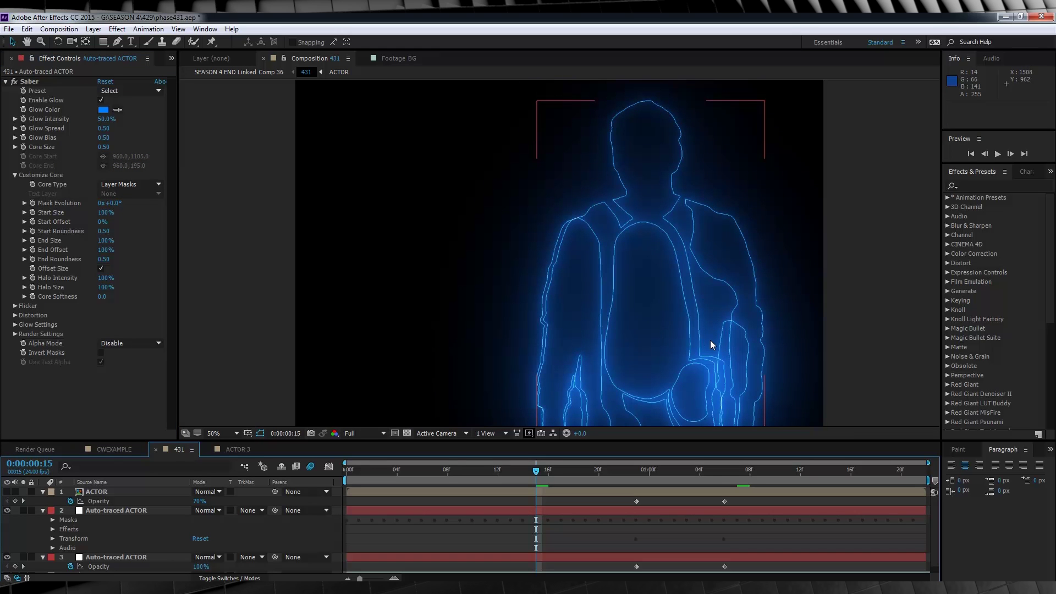
# Step: In the ACTOR 3 composition, auto-trace the ACTOR 2 layer's alpha channel across the work area onto a new layer
pyautogui.click(236, 448)
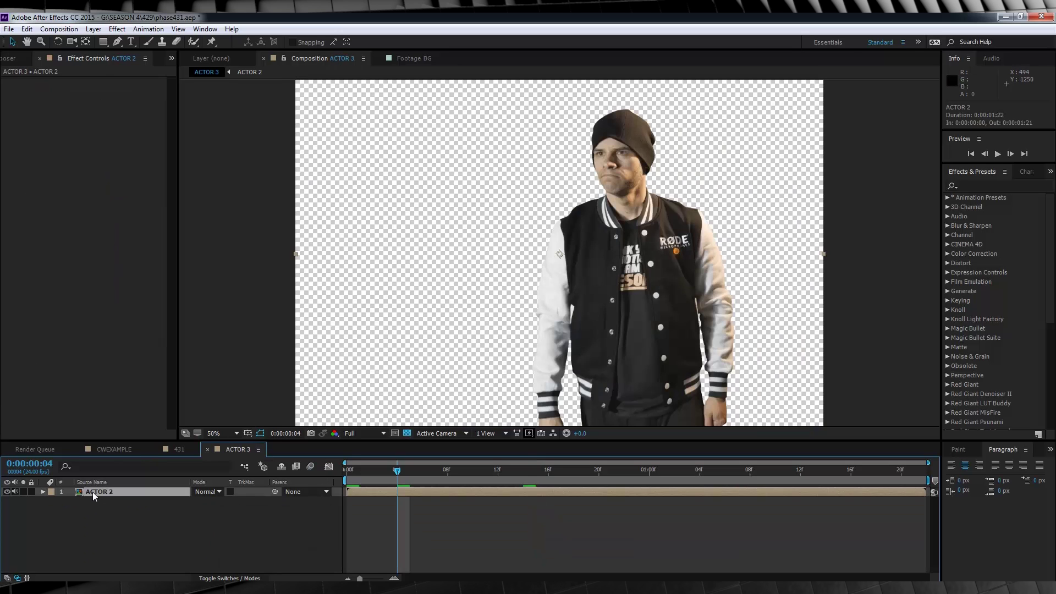
pyautogui.click(94, 29)
pyautogui.click(138, 433)
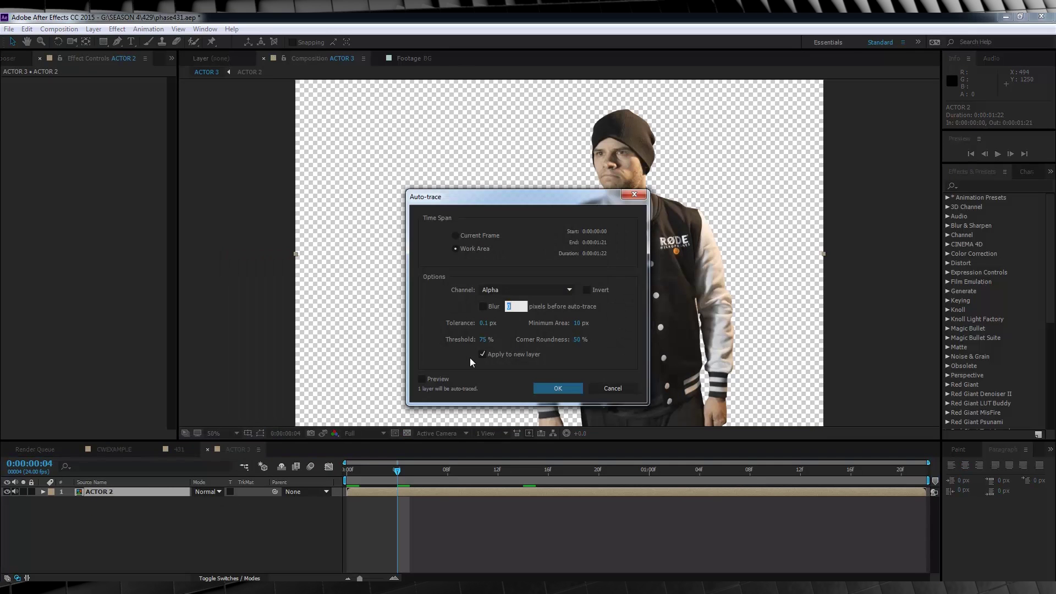
pyautogui.click(558, 389)
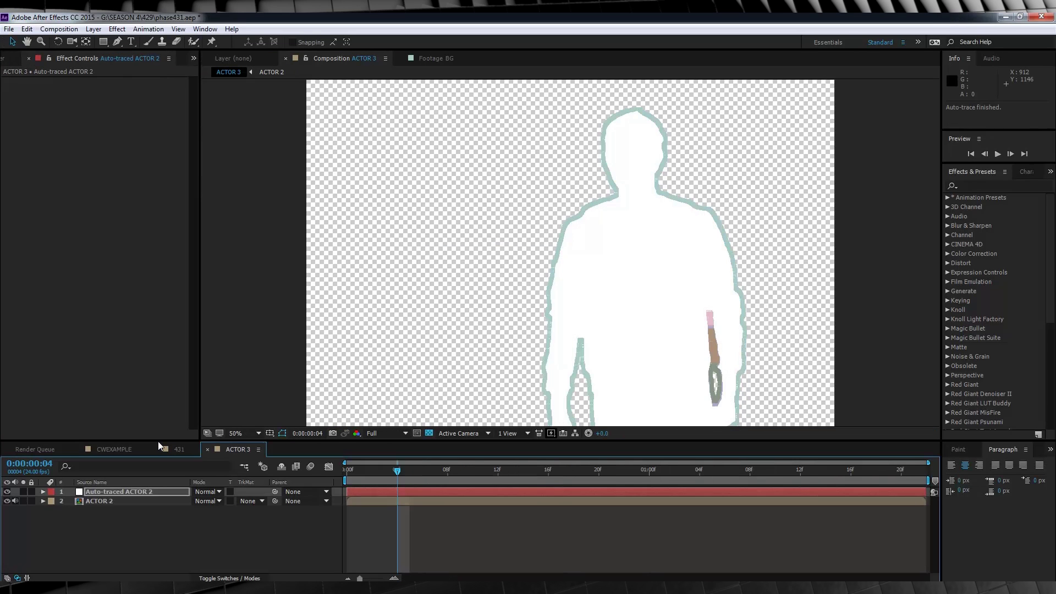
pyautogui.click(121, 519)
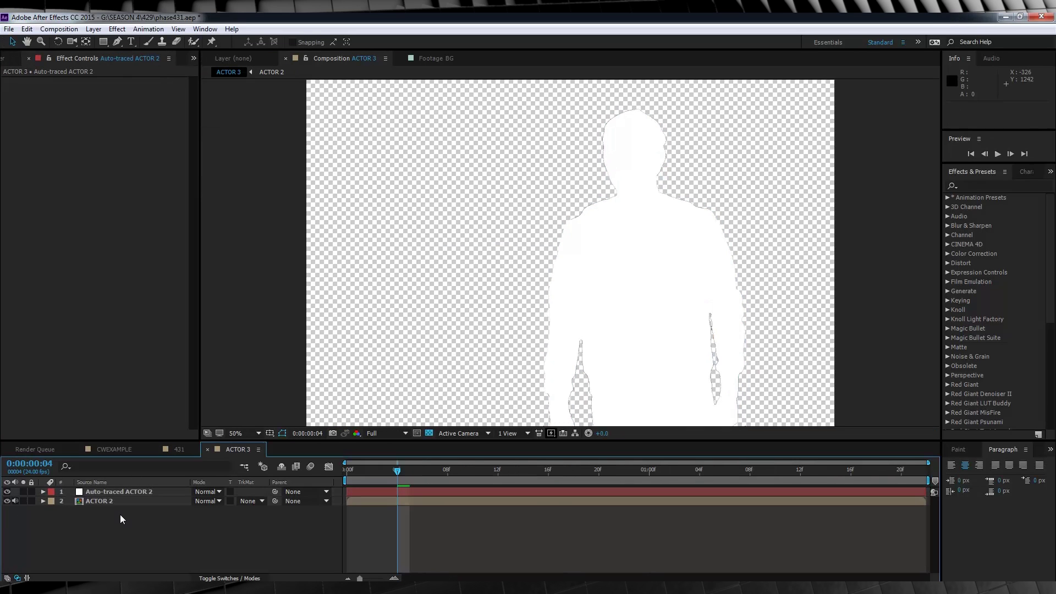
# Step: Hide the ACTOR 2 layer and apply the Saber effect to the Auto-traced ACTOR 2 layer
pyautogui.click(7, 501)
pyautogui.click(113, 492)
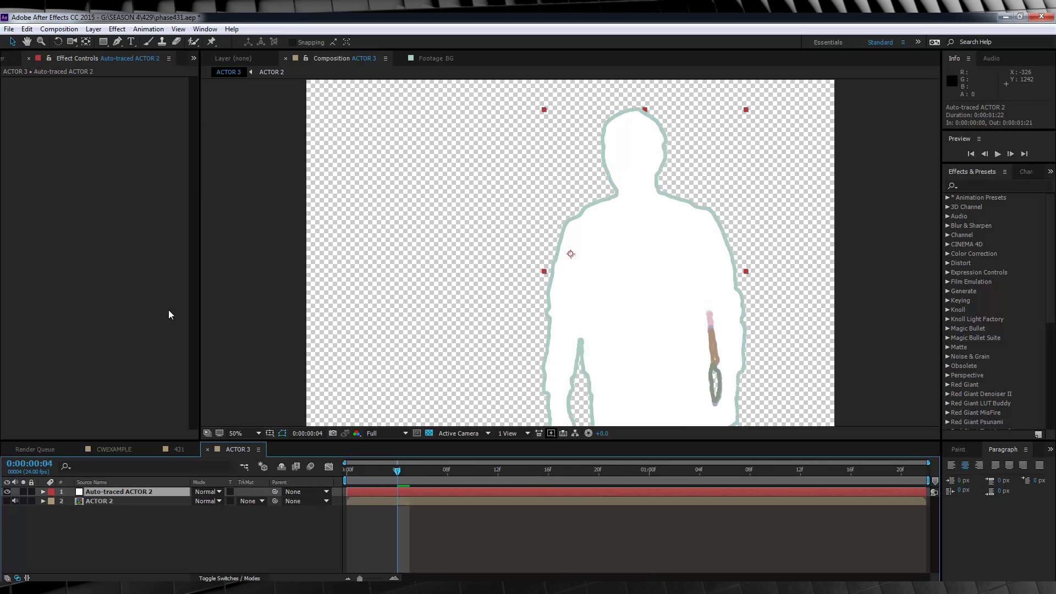
pyautogui.click(116, 29)
pyautogui.moveTo(176, 573)
pyautogui.click(327, 574)
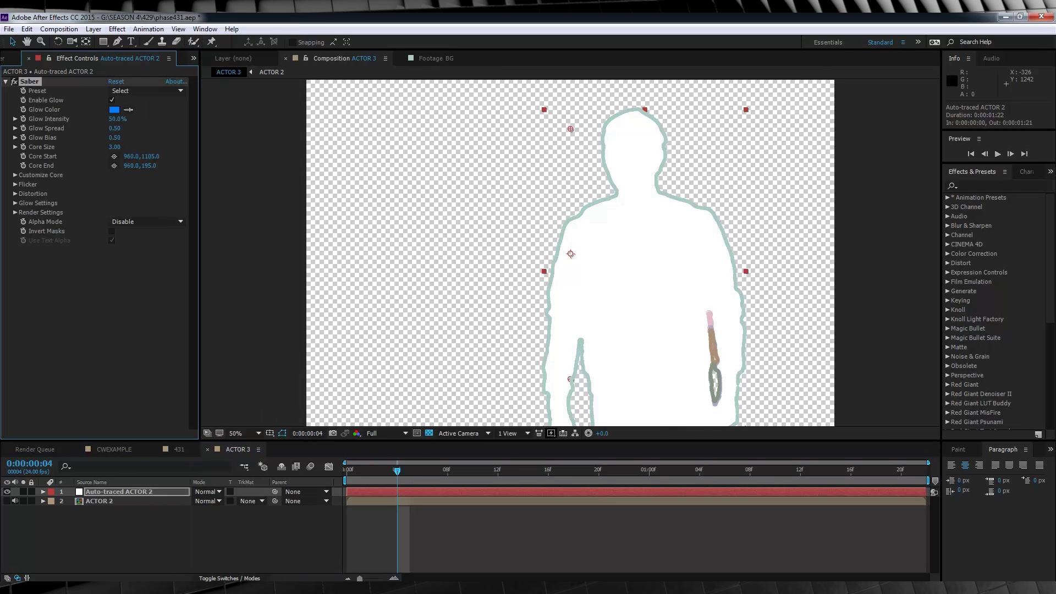
# Step: Set Saber's Core Type to Layer Masks on Auto-traced ACTOR 2 and preview the animated outline
pyautogui.click(15, 175)
pyautogui.click(144, 184)
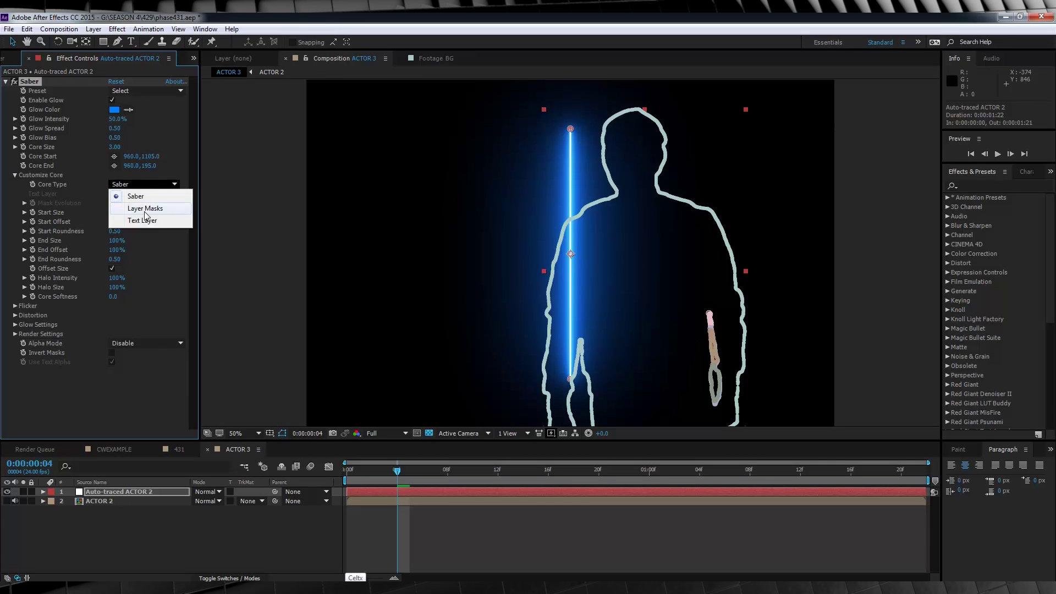
pyautogui.click(144, 205)
pyautogui.click(465, 546)
pyautogui.press('space')
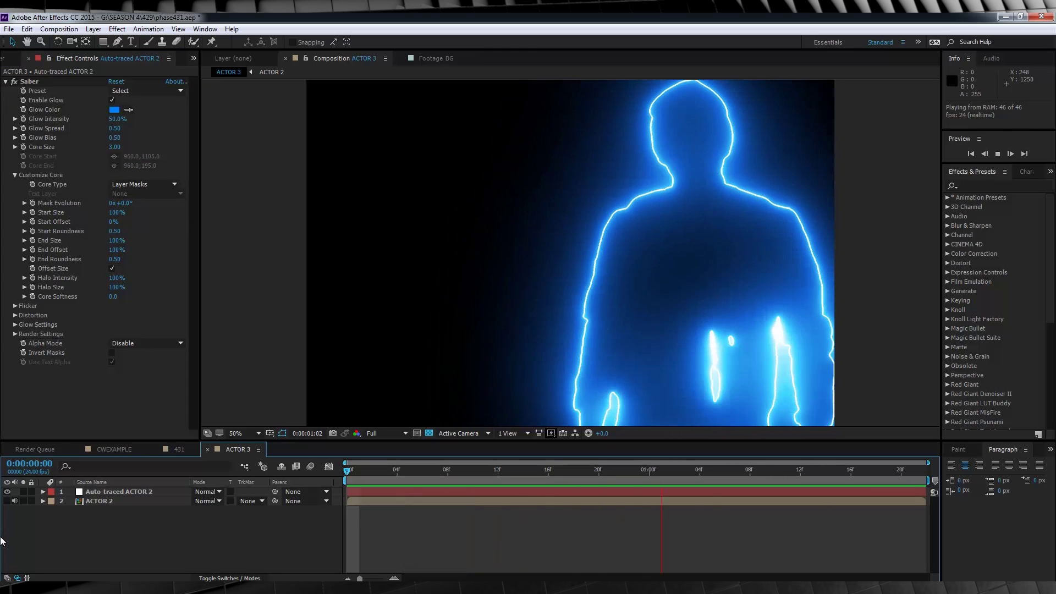
# Step: Show the ACTOR 2 layer, move Auto-traced ACTOR 2 beneath it and preview the glow behind the actor
pyautogui.click(8, 501)
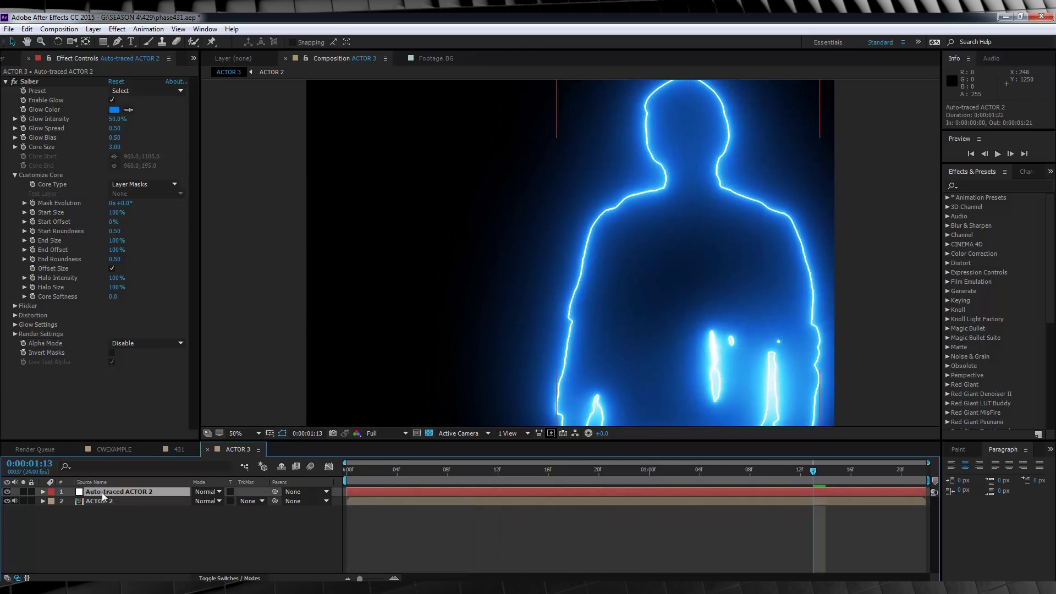
pyautogui.moveTo(101, 492); pyautogui.dragTo(102, 509)
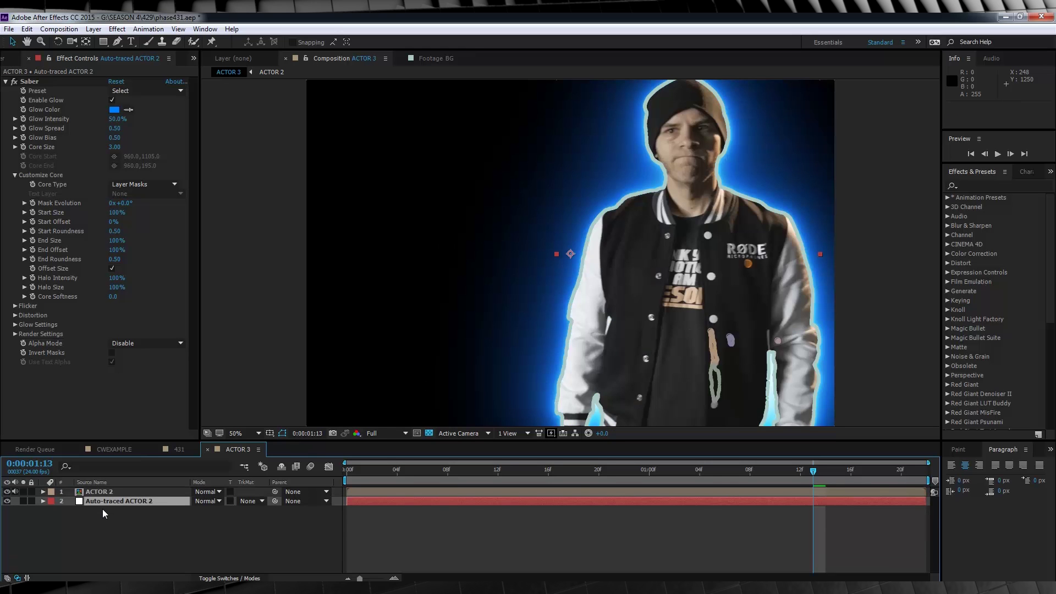
pyautogui.press('space')
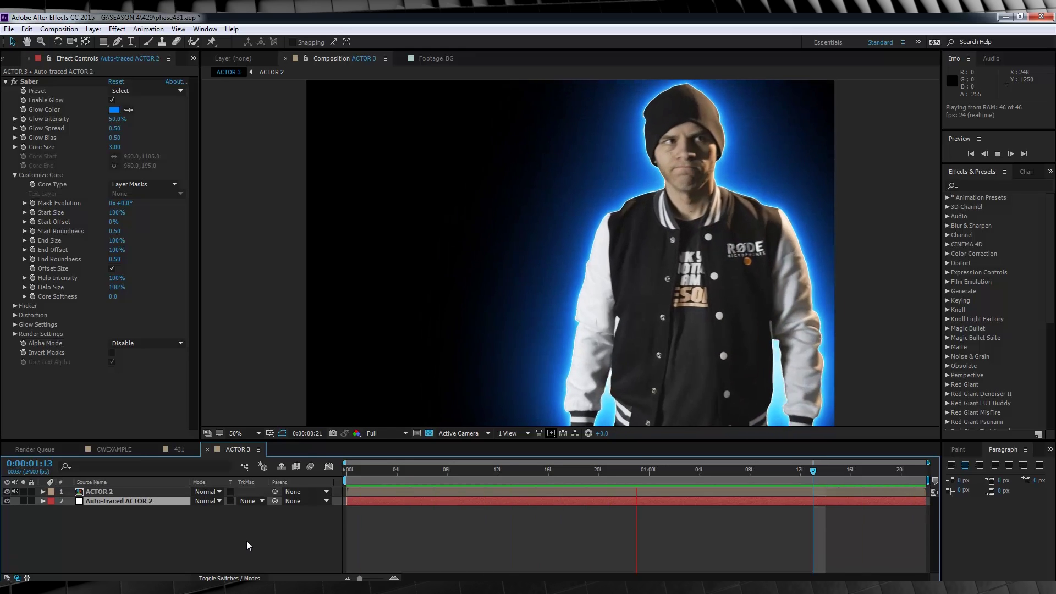